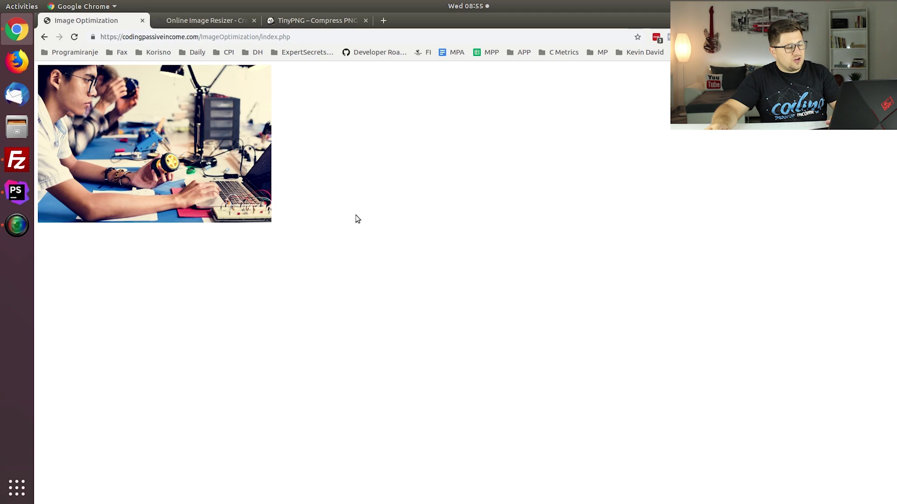
# Step: Reload the test page and bring up DevTools on the Network tab, dismissing the release notes
pyautogui.press('F5')
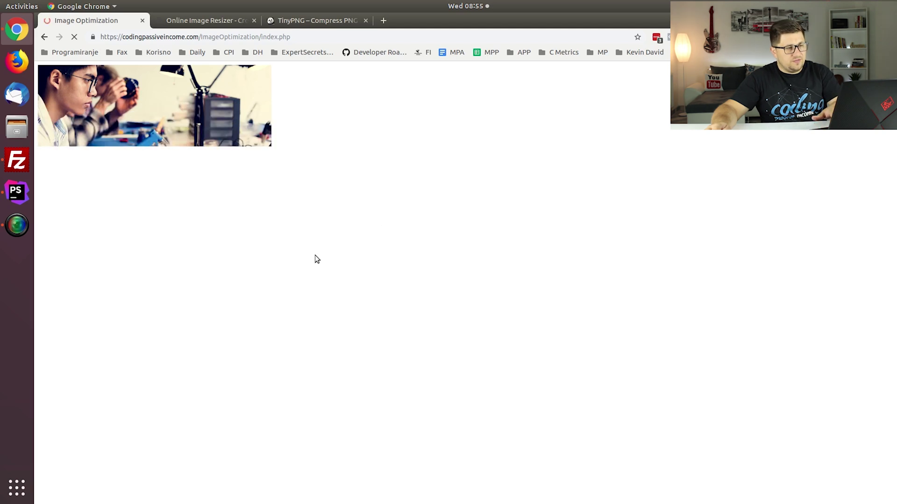
pyautogui.hotkey('ctrl', 'shift', 'i')
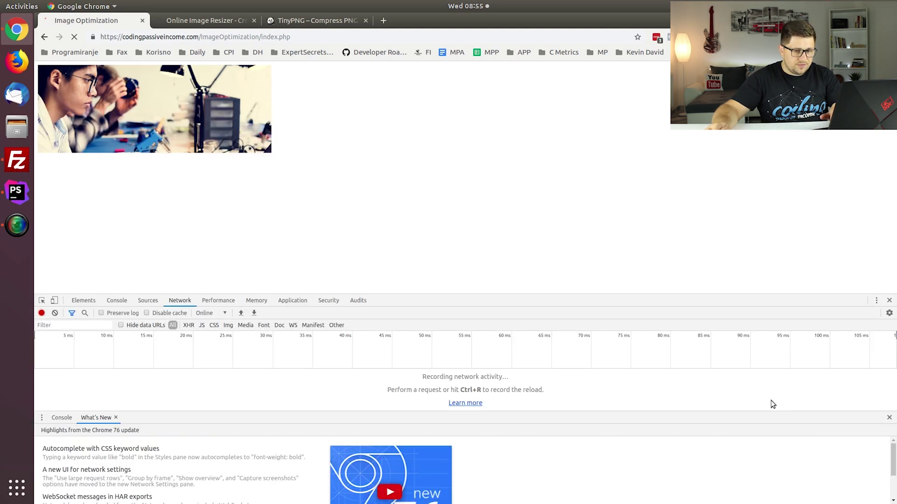
pyautogui.click(889, 418)
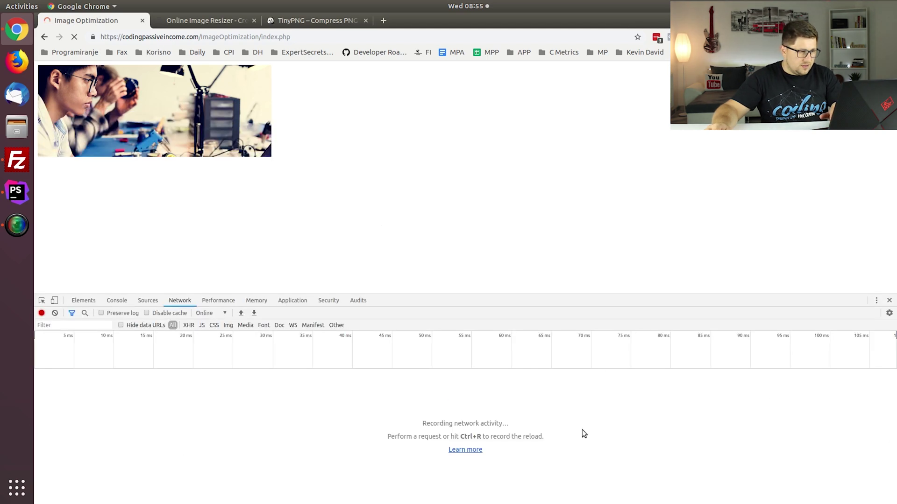
pyautogui.click(118, 300)
pyautogui.click(180, 300)
pyautogui.click(278, 268)
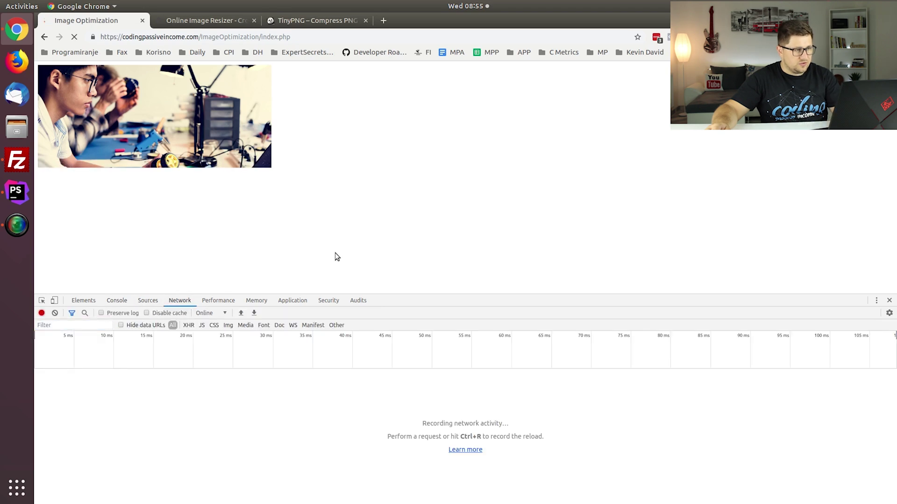
# Step: Stop the load and reload so picBig.jpg's ~28-second fetch is recorded in the network log
pyautogui.click(74, 37)
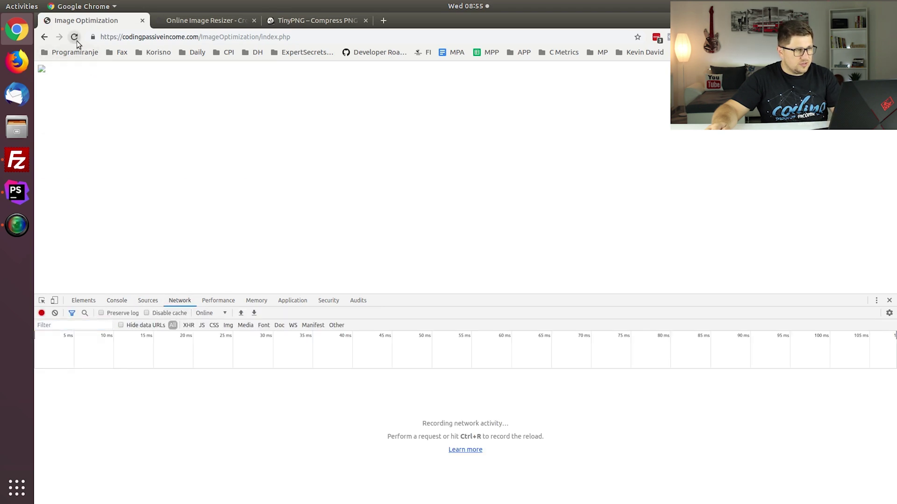
pyautogui.hotkey('ctrl', 'r')
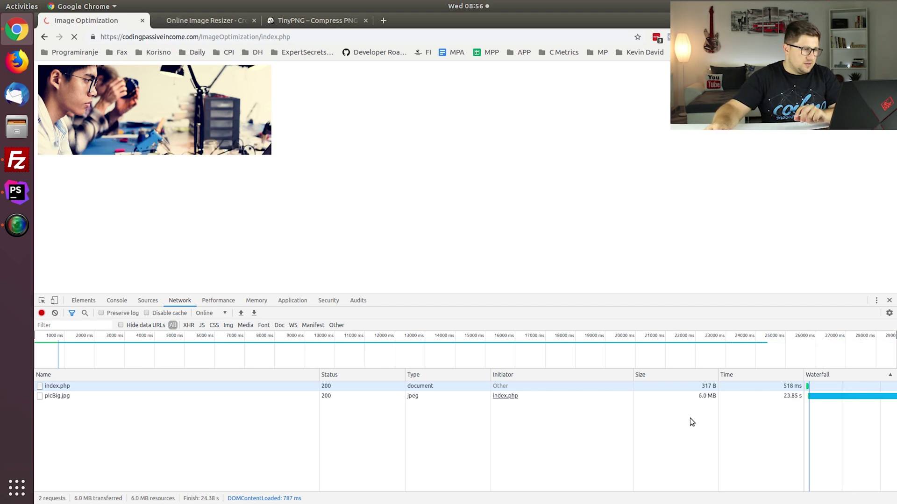
# Step: Inspect the photo's img markup and view picBig.jpg in its own tab
pyautogui.click(45, 301)
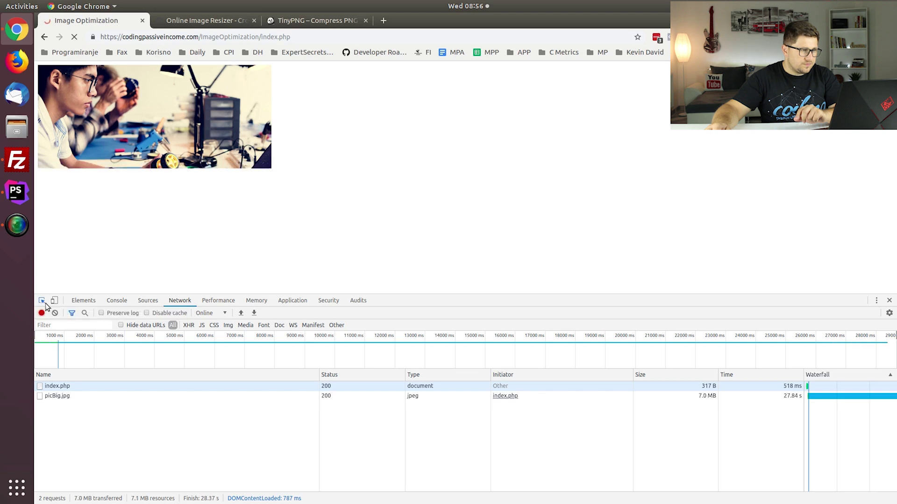
pyautogui.click(135, 142)
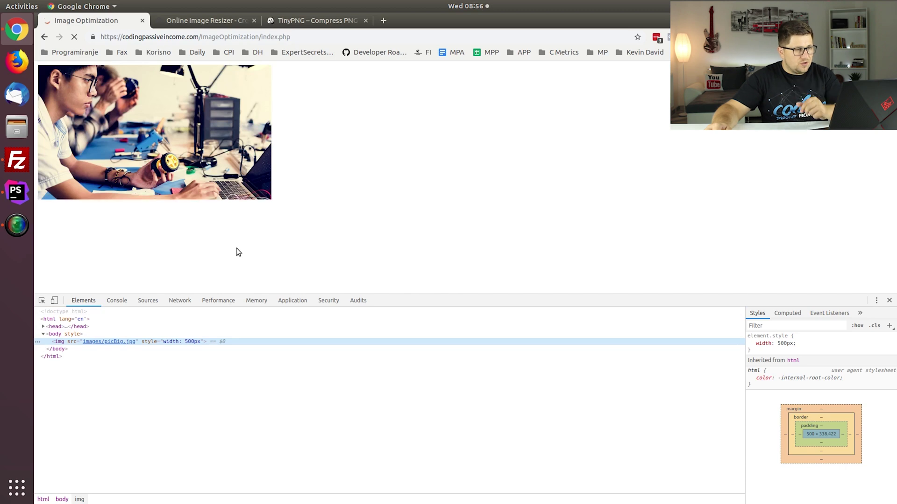
pyautogui.rightClick(233, 144)
pyautogui.click(251, 150)
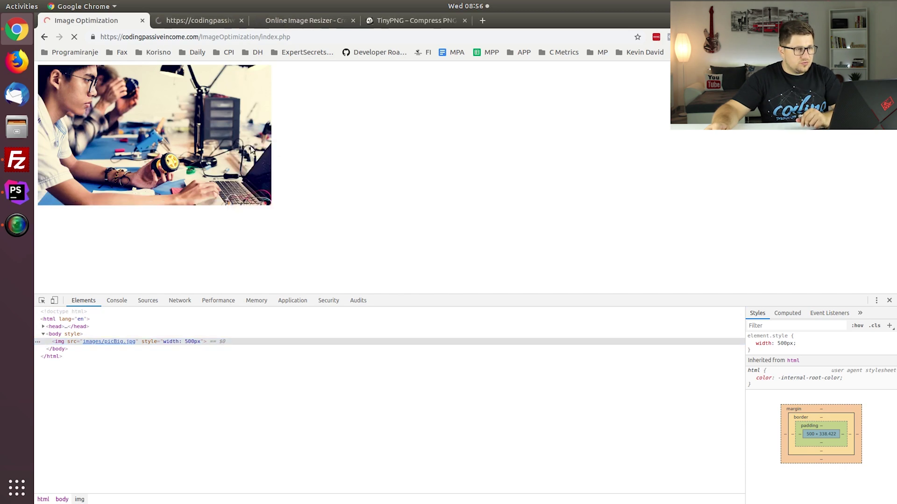
pyautogui.click(214, 22)
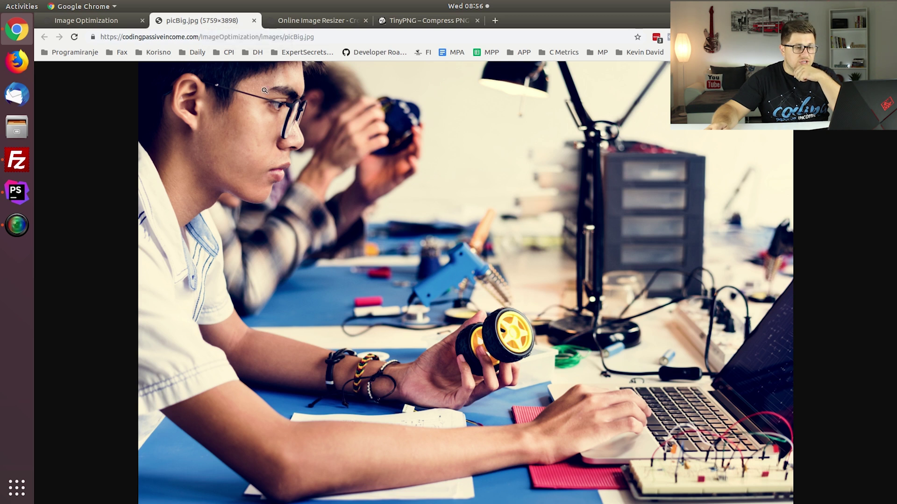
# Step: Check the photo at full 5759×3898 resolution, close its tab and show the page's console
pyautogui.click(314, 232)
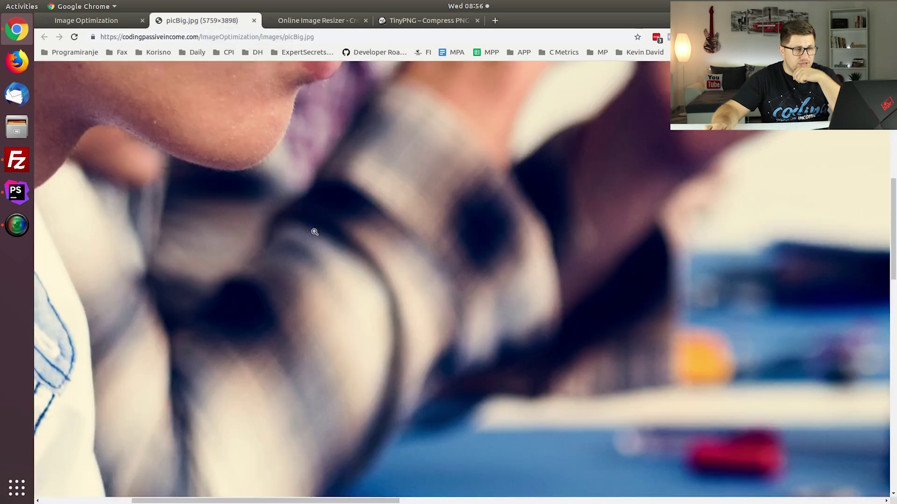
pyautogui.click(314, 232)
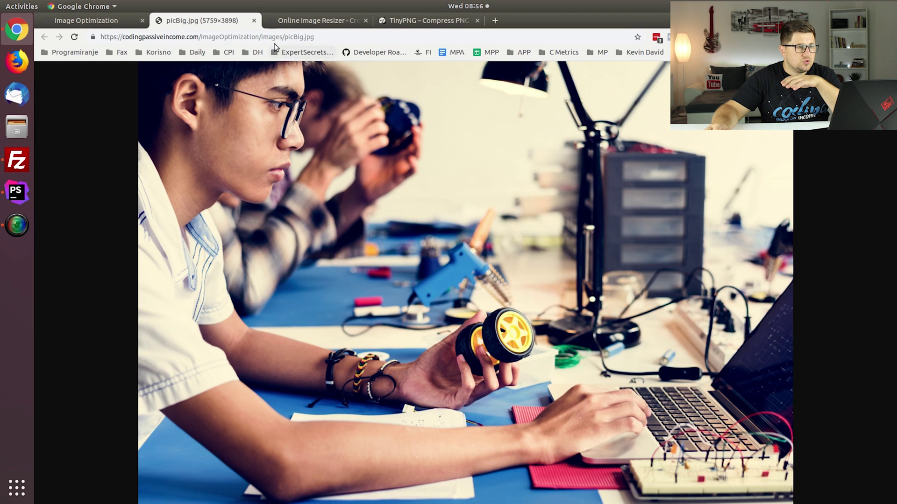
pyautogui.click(254, 21)
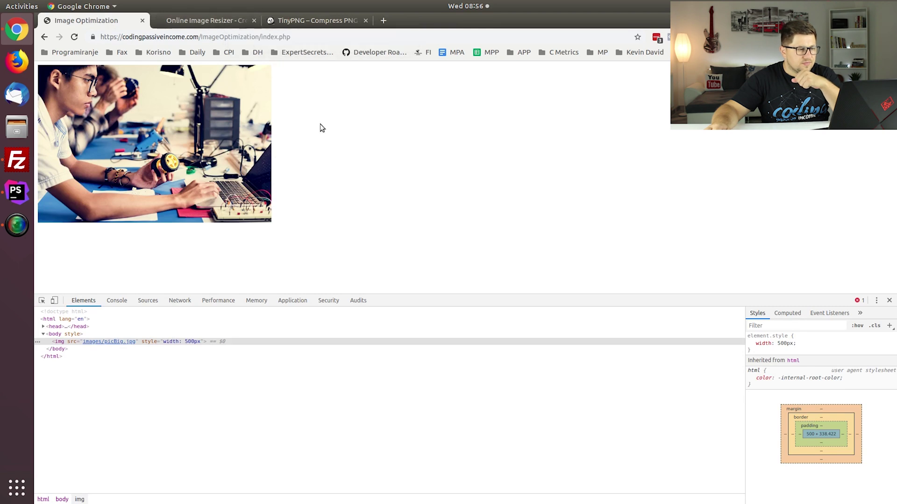
pyautogui.click(130, 301)
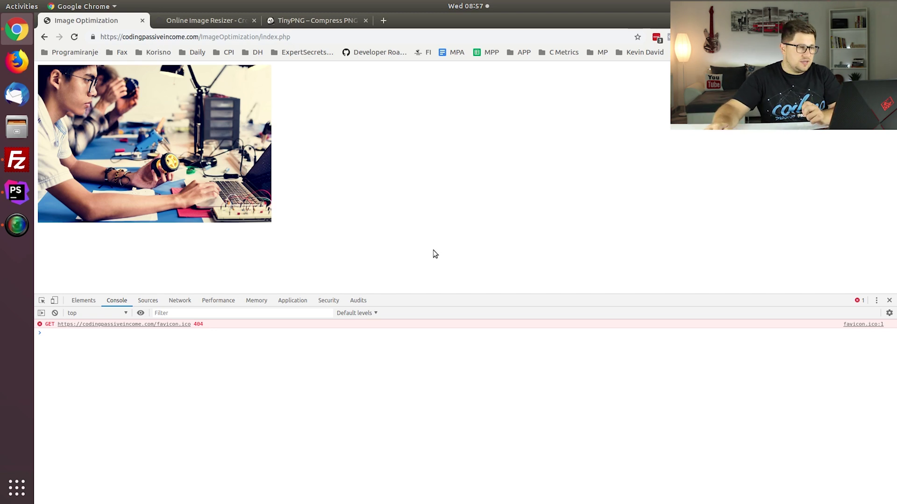
# Step: Upload picBig.jpg to ResizeImage.net so its 5759×3898 preview appears
pyautogui.click(201, 27)
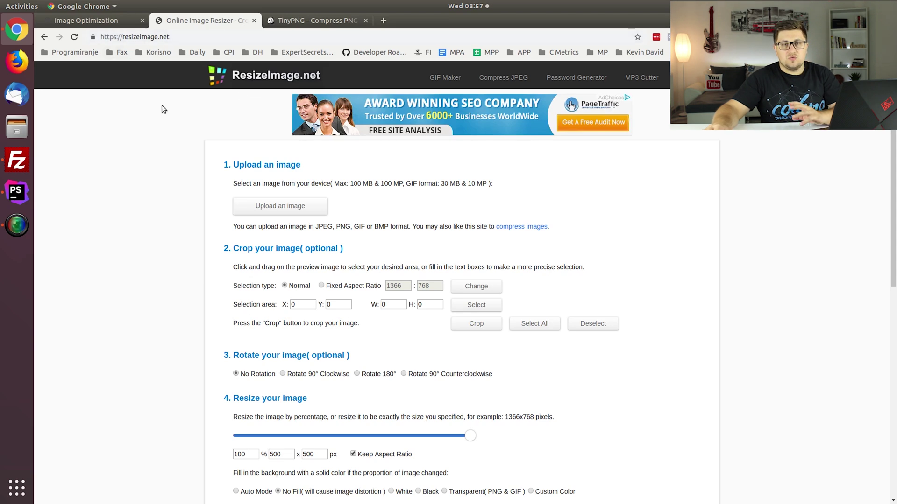
pyautogui.click(277, 206)
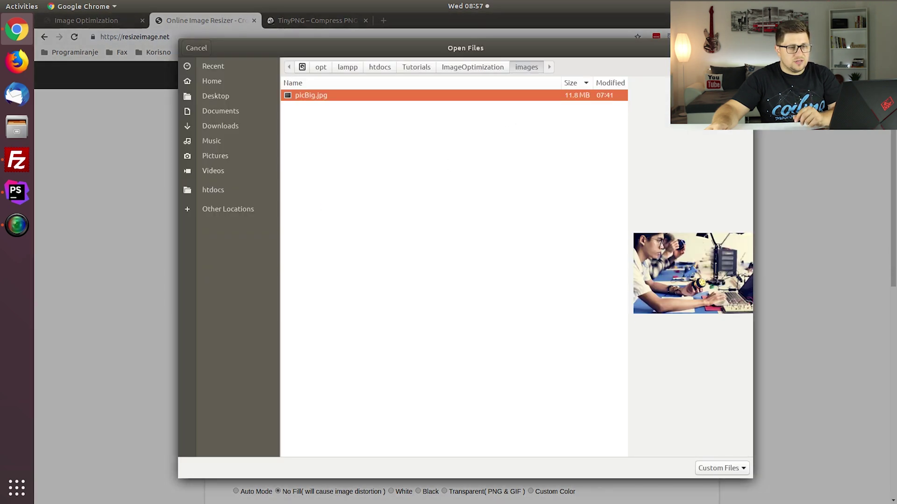
pyautogui.click(729, 48)
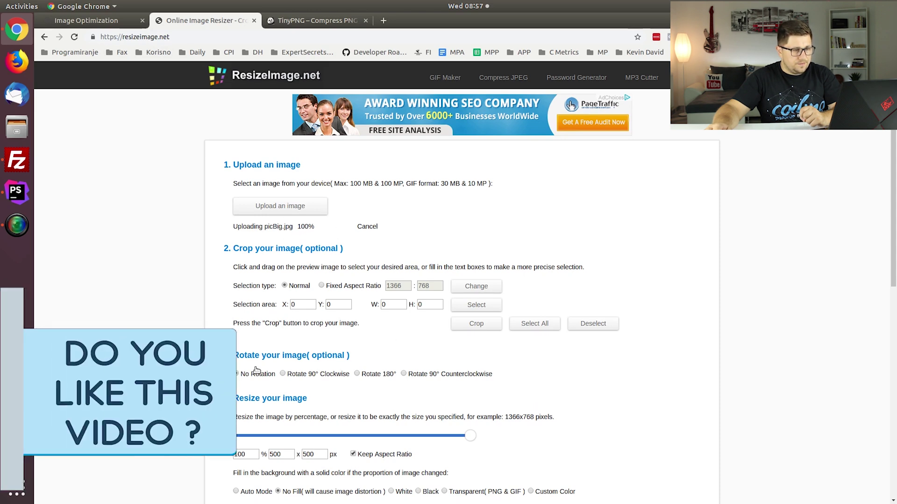
pyautogui.scroll(-2, 169, 292)
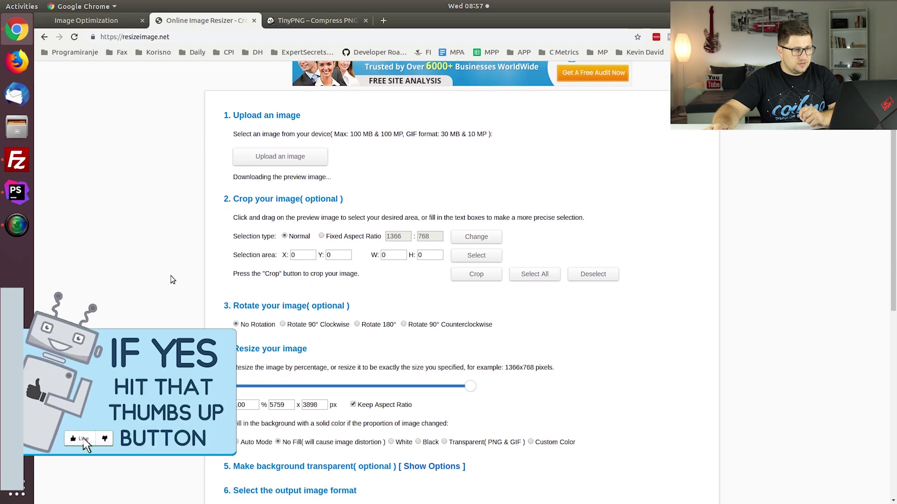
pyautogui.scroll(-2, 171, 257)
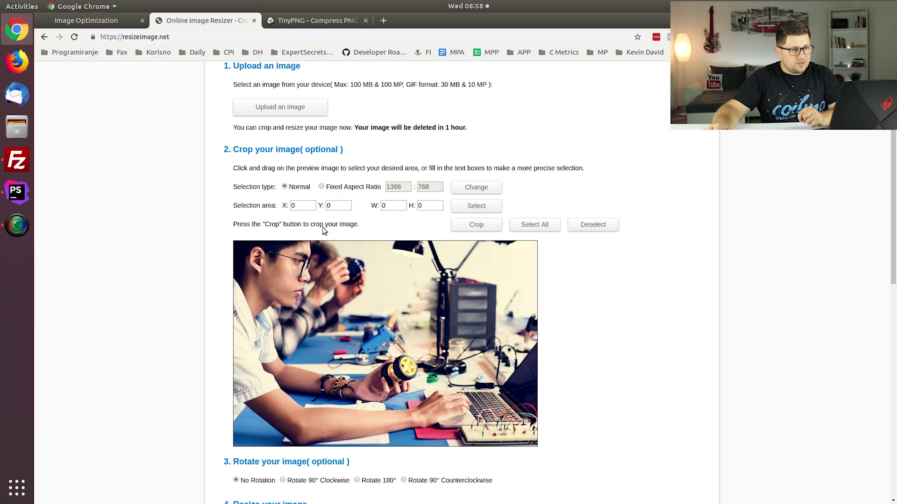
# Step: Point out the crop and resize headings and try shrinking the image to 15% (864×585)
pyautogui.moveTo(235, 151); pyautogui.dragTo(364, 162)
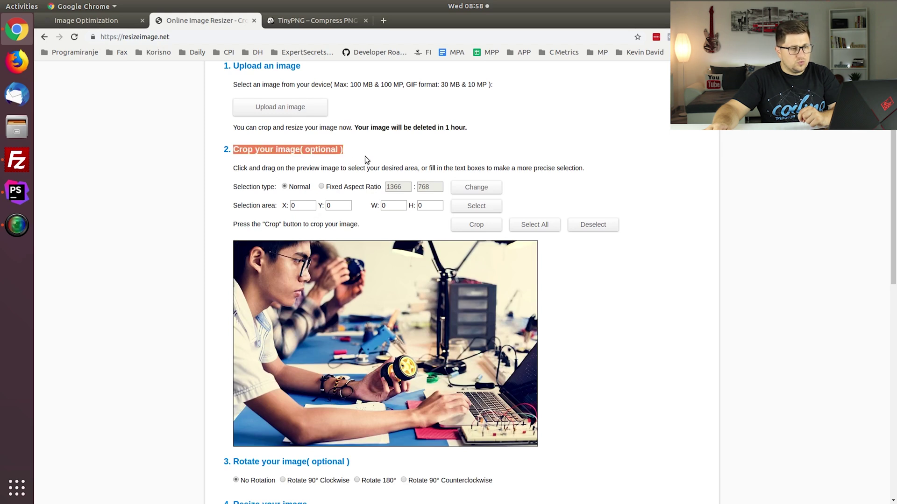
pyautogui.click(365, 160)
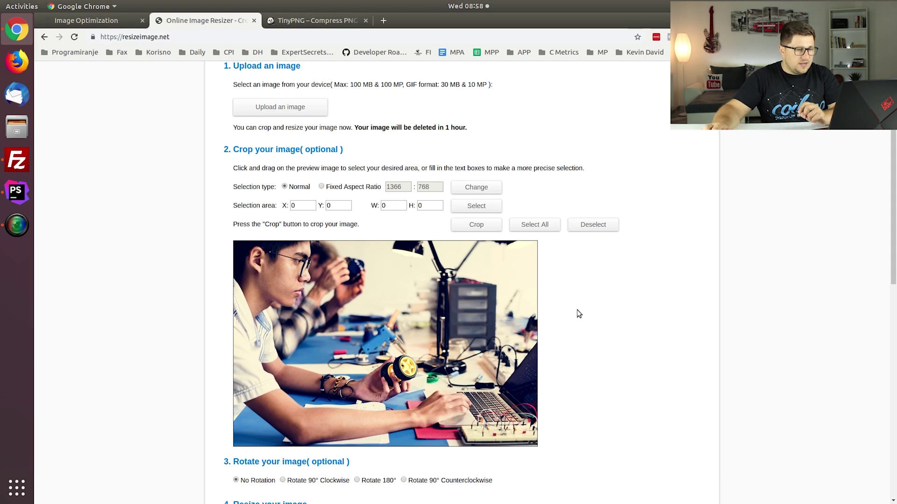
pyautogui.scroll(-2, 577, 309)
pyautogui.scroll(-3, 567, 312)
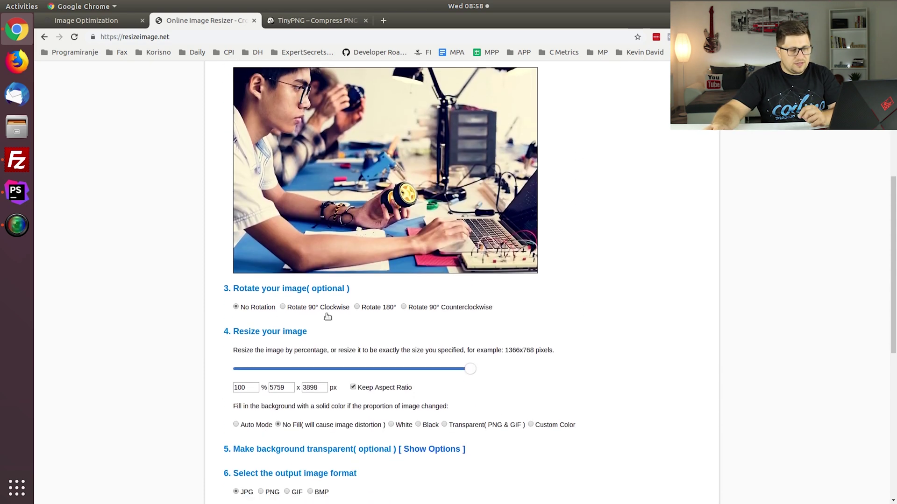
pyautogui.scroll(-2, 413, 319)
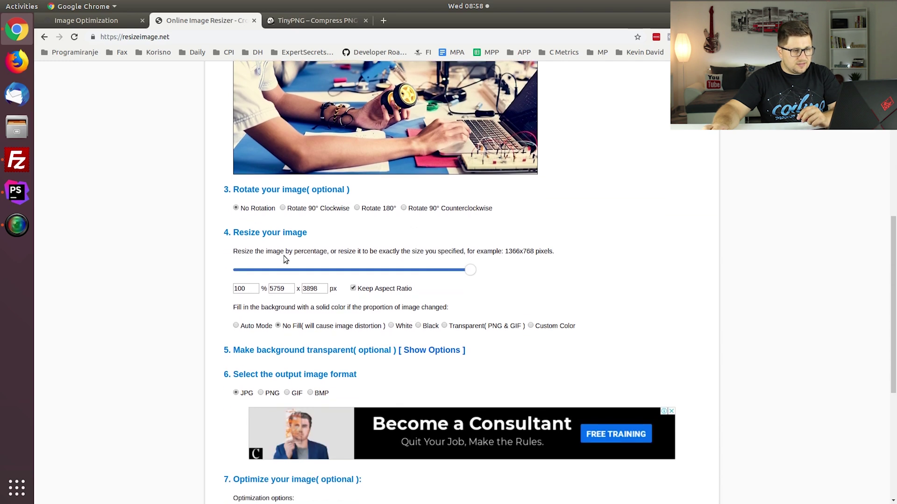
pyautogui.moveTo(227, 233); pyautogui.dragTo(310, 239)
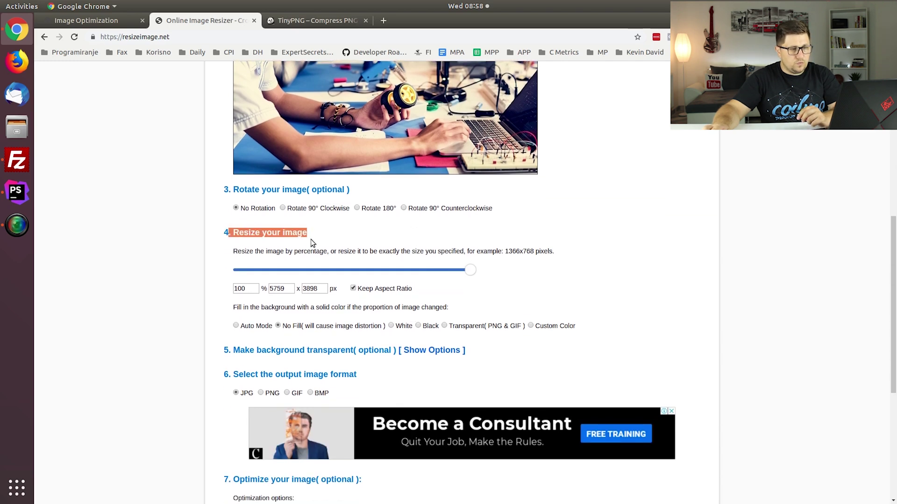
pyautogui.click(310, 240)
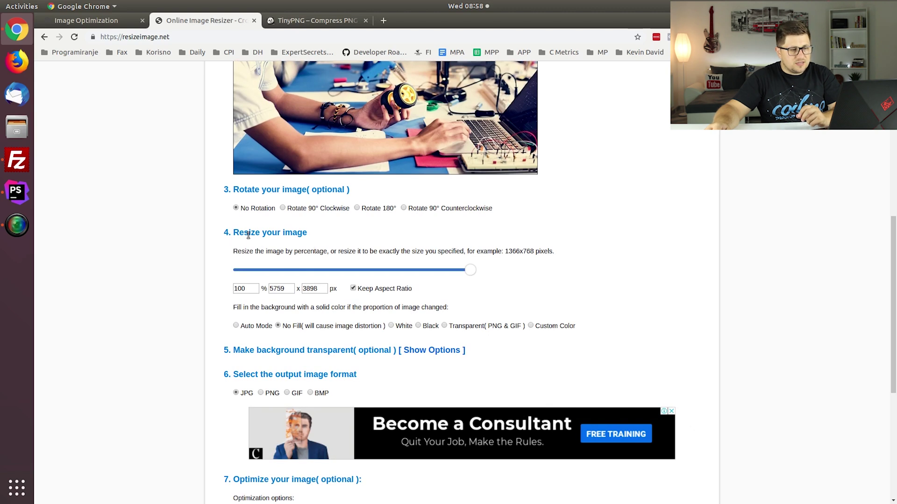
pyautogui.doubleClick(248, 289)
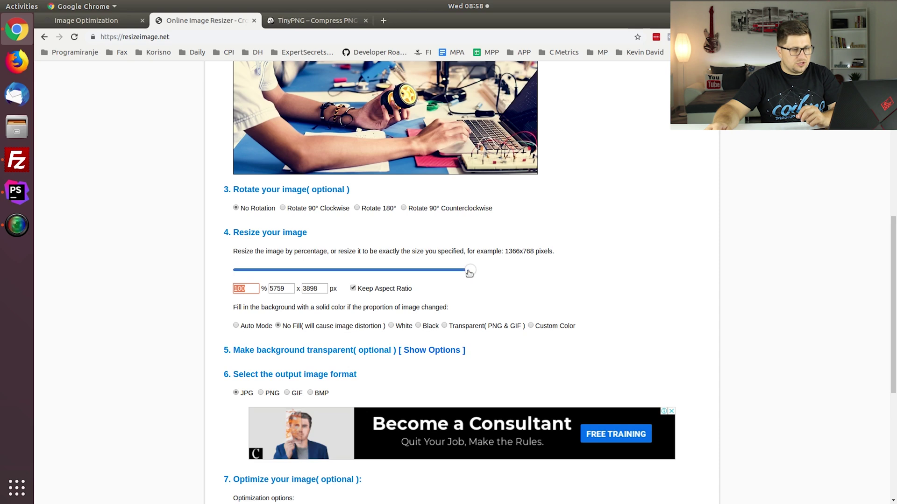
pyautogui.moveTo(470, 274)
pyautogui.mouseDown()
pyautogui.moveTo(284, 272)
pyautogui.moveTo(599, 271)
pyautogui.mouseUp()
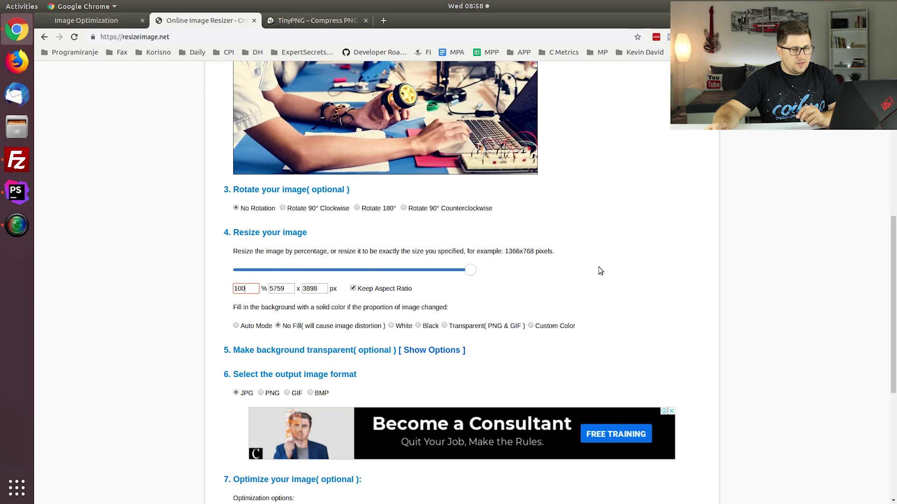
# Step: Check the test page's img shows the photo at 500px wide, then return to the resizer
pyautogui.click(84, 21)
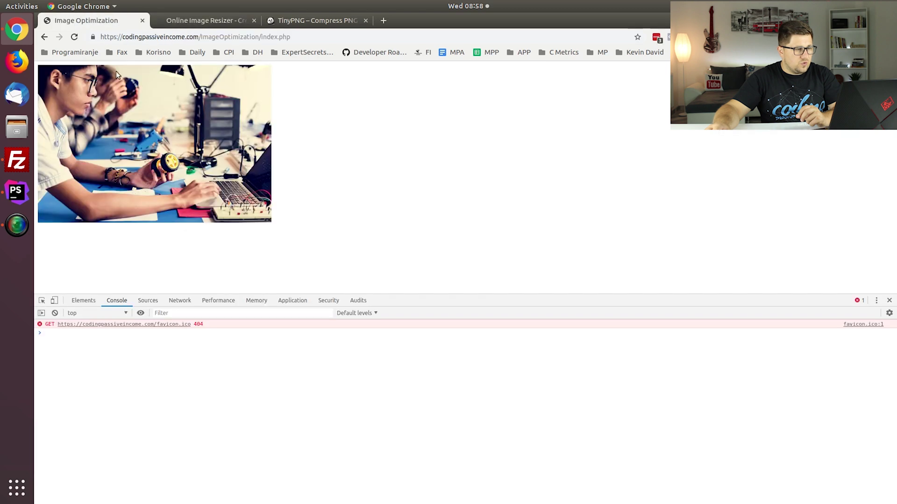
pyautogui.click(43, 301)
pyautogui.click(153, 200)
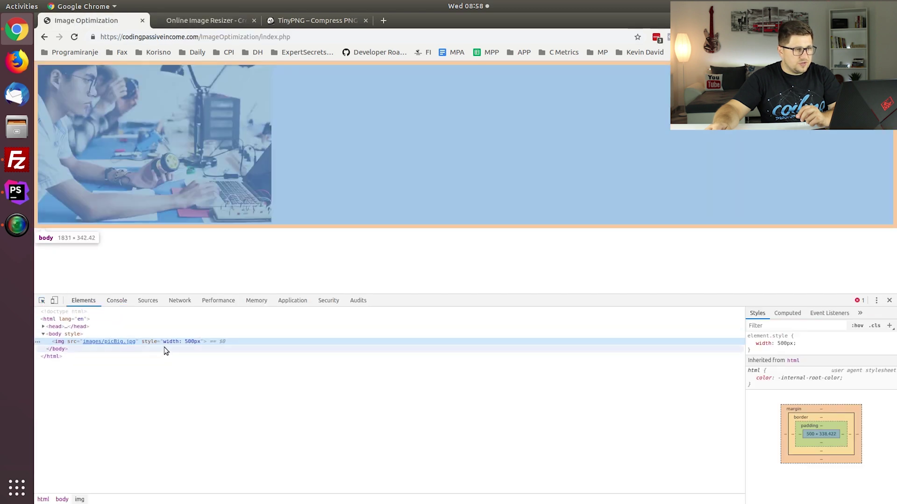
pyautogui.click(243, 21)
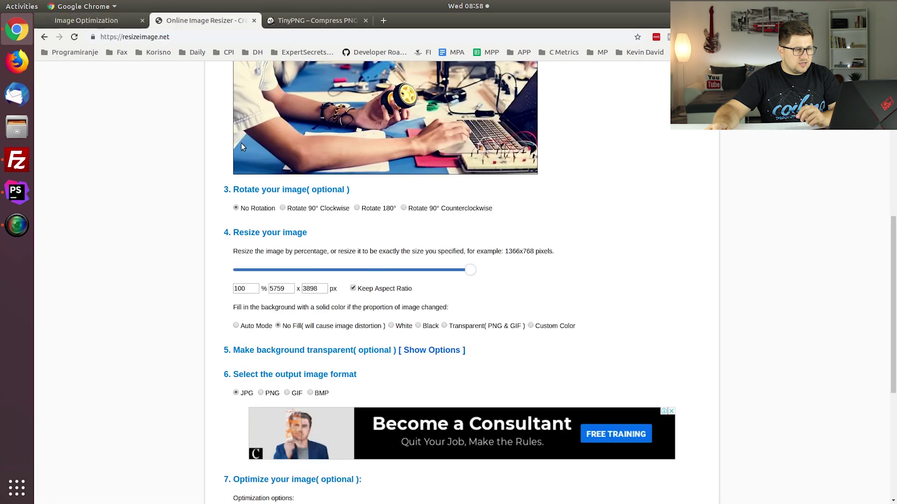
# Step: Set the width to 500 so the height auto-calculates to 338 (9%) with aspect ratio kept
pyautogui.doubleClick(280, 288)
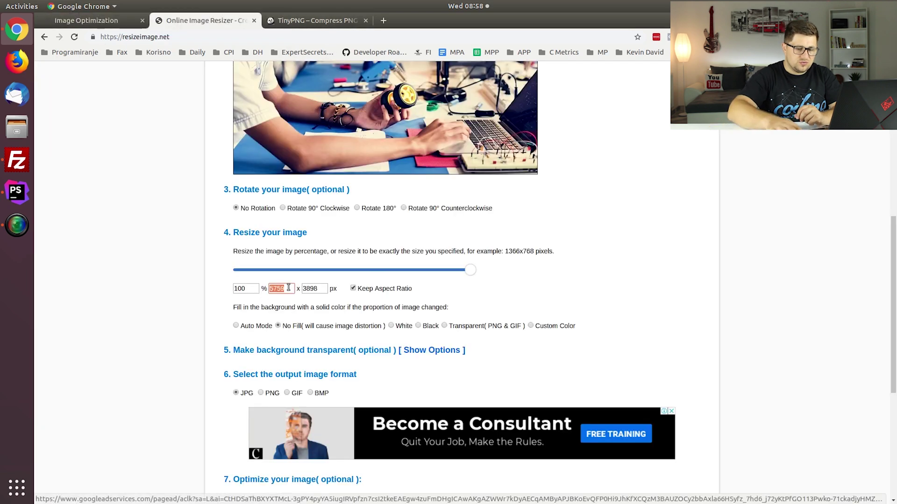
pyautogui.write('500')
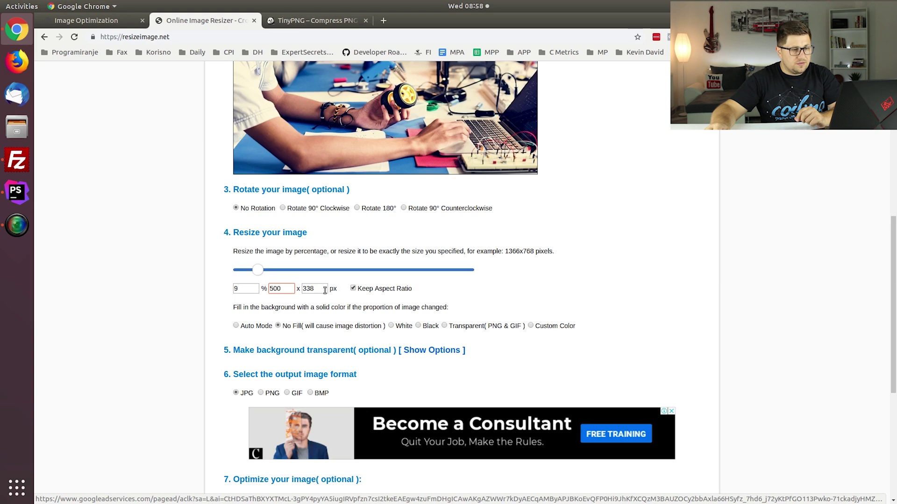
pyautogui.moveTo(304, 290); pyautogui.dragTo(319, 290)
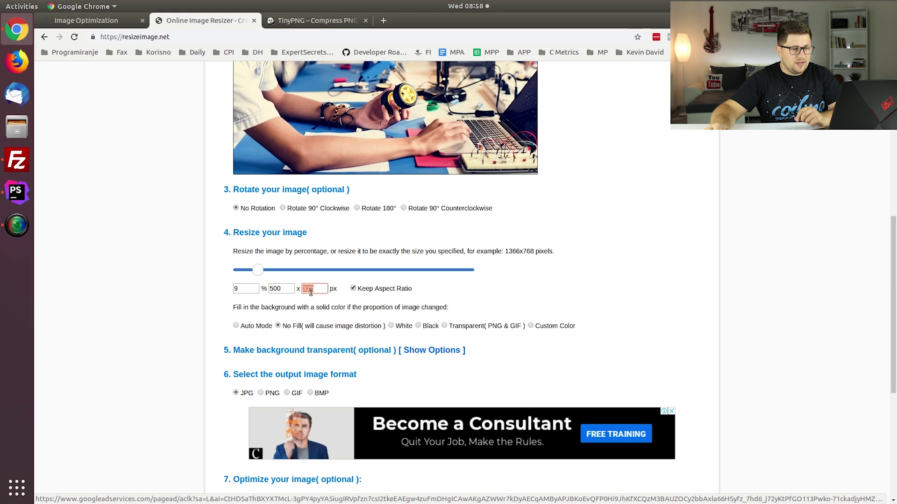
pyautogui.click(331, 305)
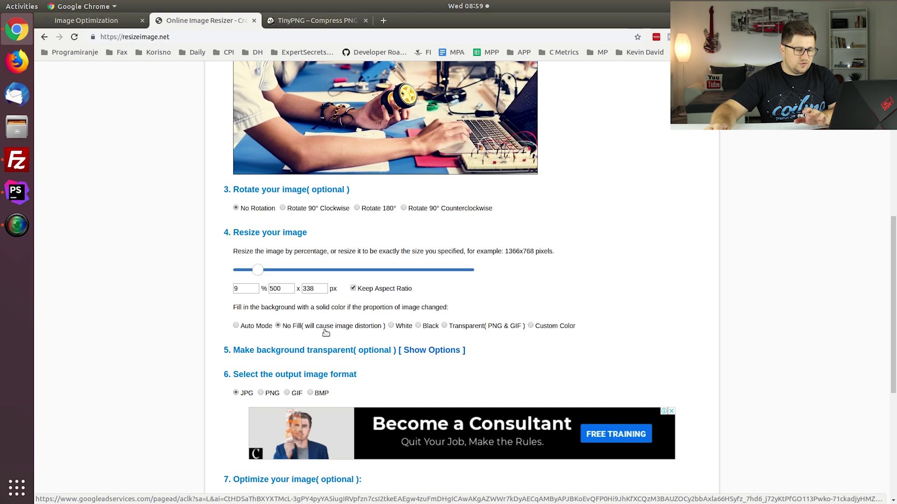
pyautogui.scroll(-3, 797, 288)
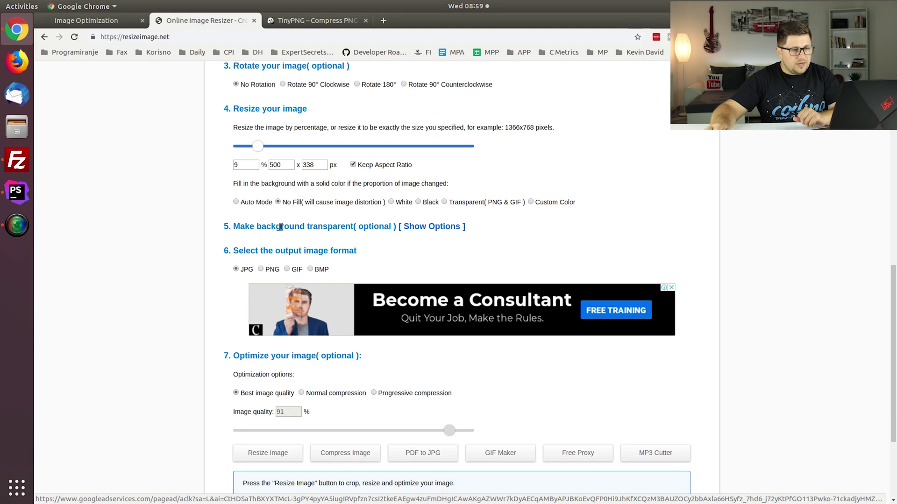
# Step: Resize to a 500×338 PNG and note the old 11.3 MB versus new size
pyautogui.click(262, 271)
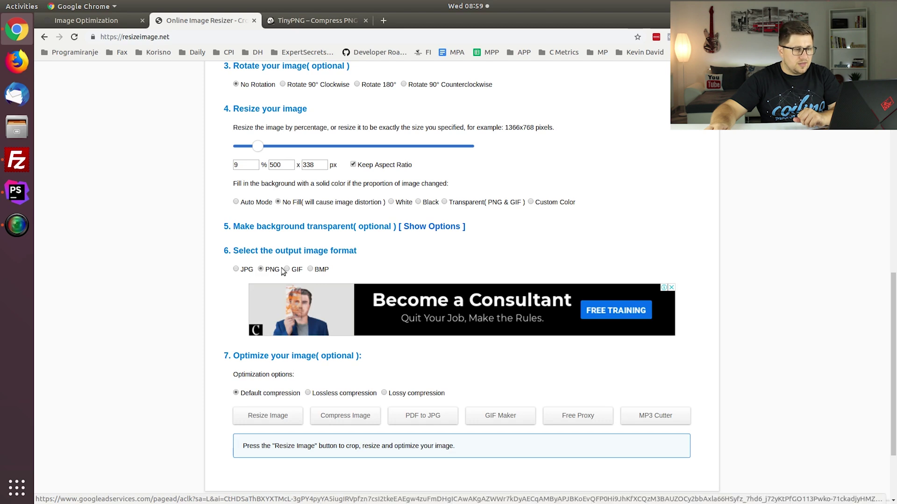
pyautogui.scroll(-3, 191, 315)
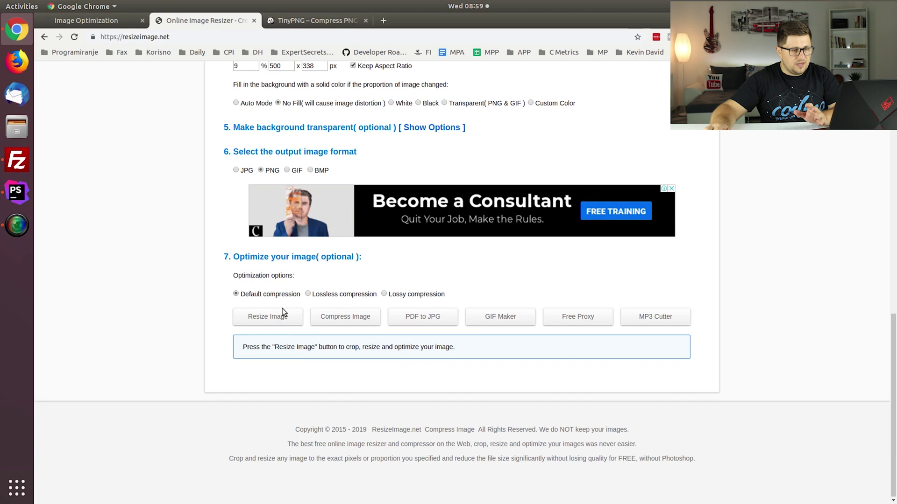
pyautogui.click(269, 317)
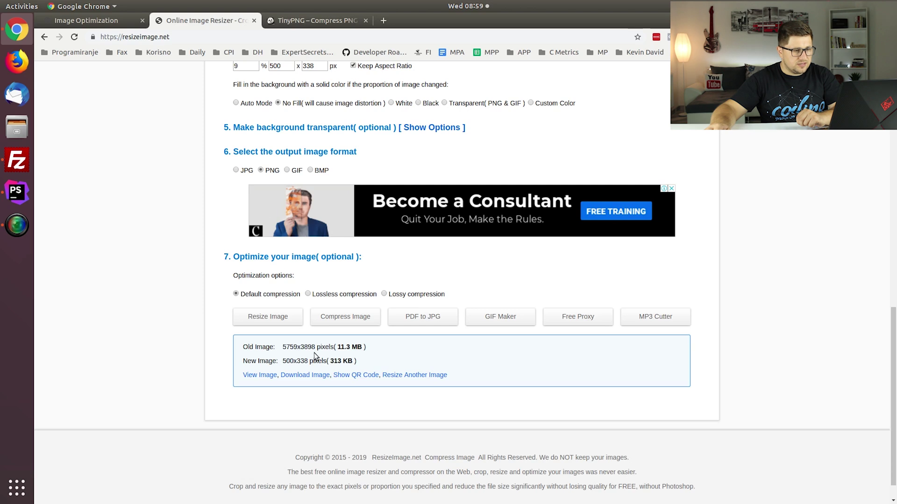
pyautogui.moveTo(243, 351); pyautogui.dragTo(357, 364)
pyautogui.click(283, 356)
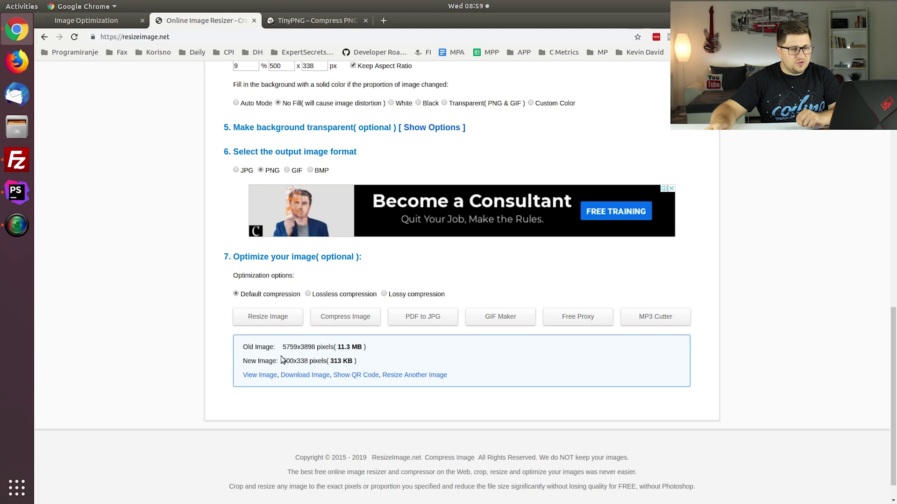
# Step: Highlight the new image's 313 KB size and start downloading it
pyautogui.moveTo(324, 361); pyautogui.dragTo(354, 361)
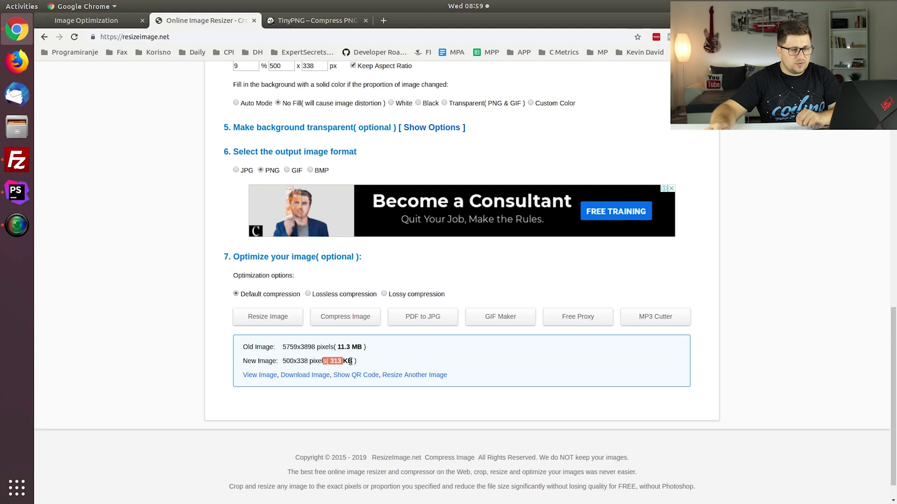
pyautogui.click(353, 361)
pyautogui.click(304, 374)
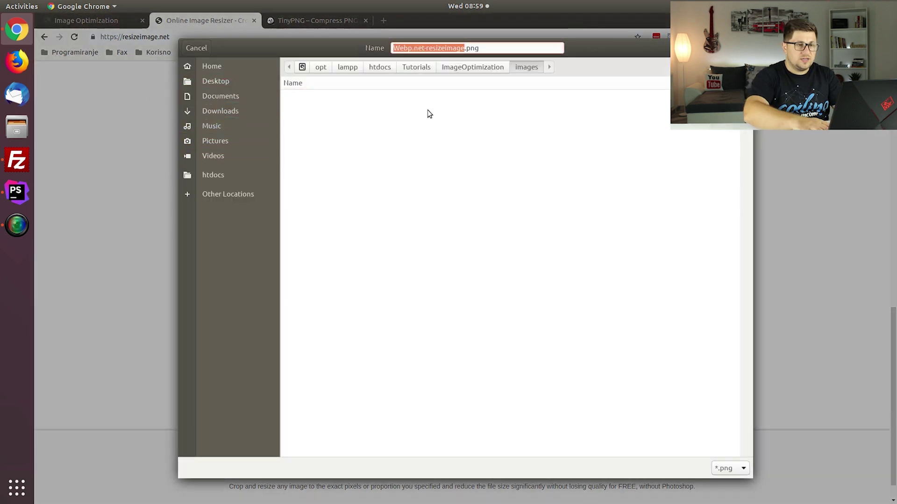
# Step: Save the download as resized.png in the project's images folder and return to PhpStorm
pyautogui.press('BackSpace')
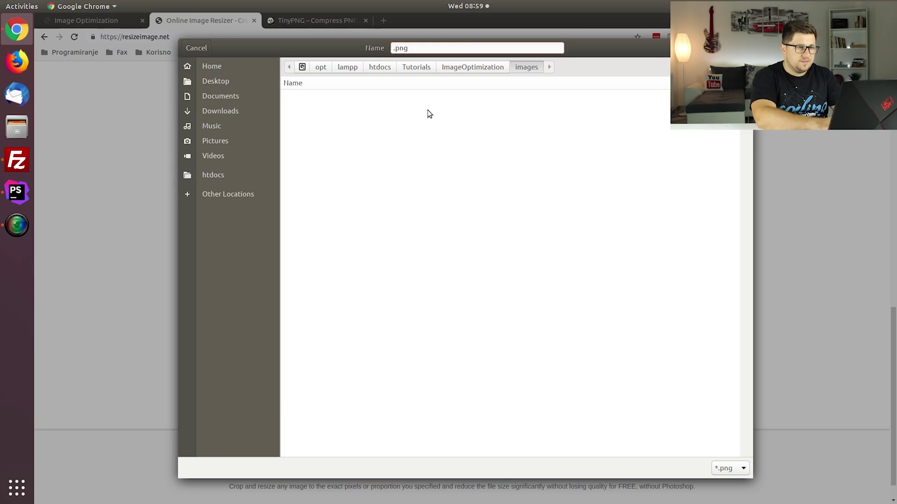
pyautogui.write('resized')
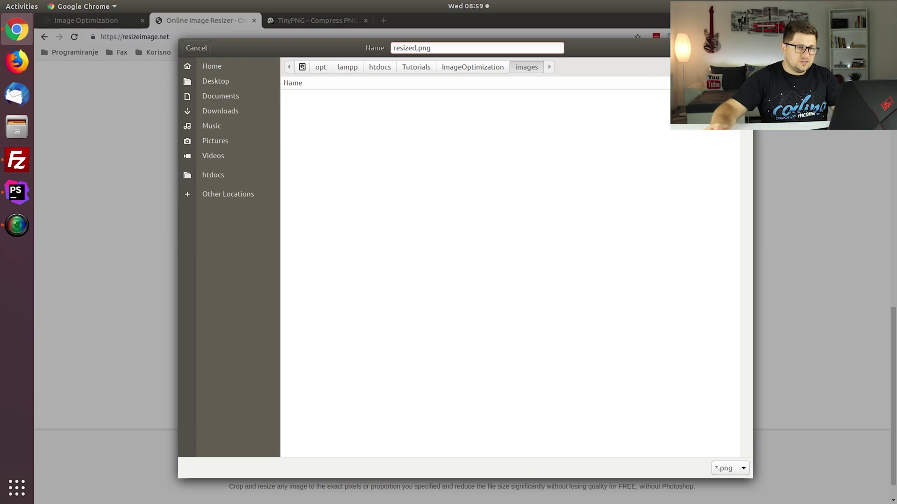
pyautogui.press('Return')
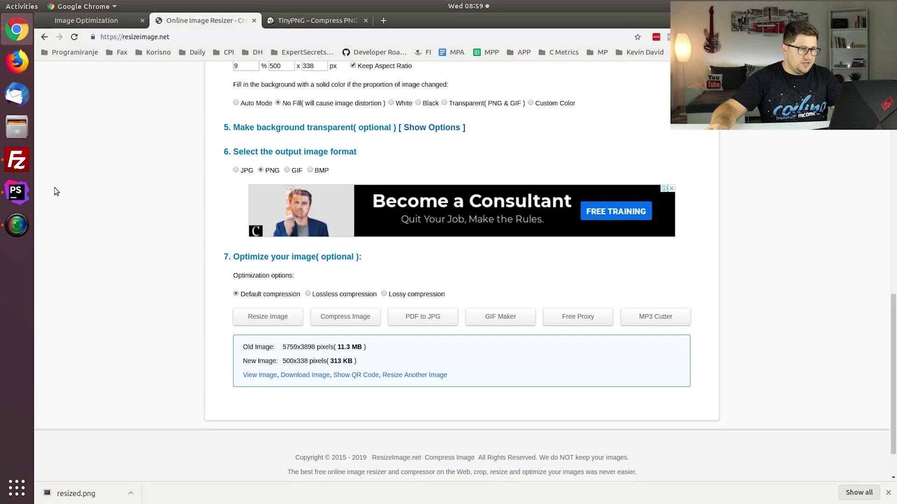
pyautogui.click(17, 191)
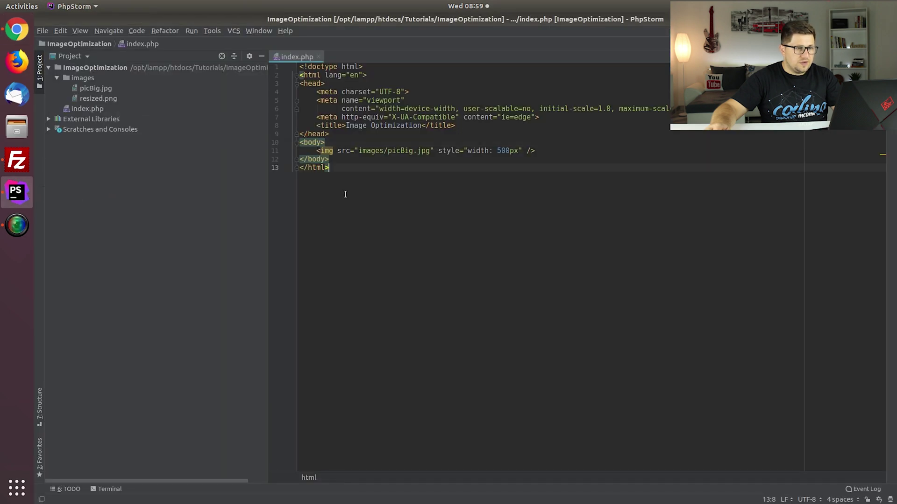
# Step: Duplicate the img tag line in index.php
pyautogui.moveTo(345, 195); pyautogui.dragTo(277, 63)
pyautogui.click(338, 162)
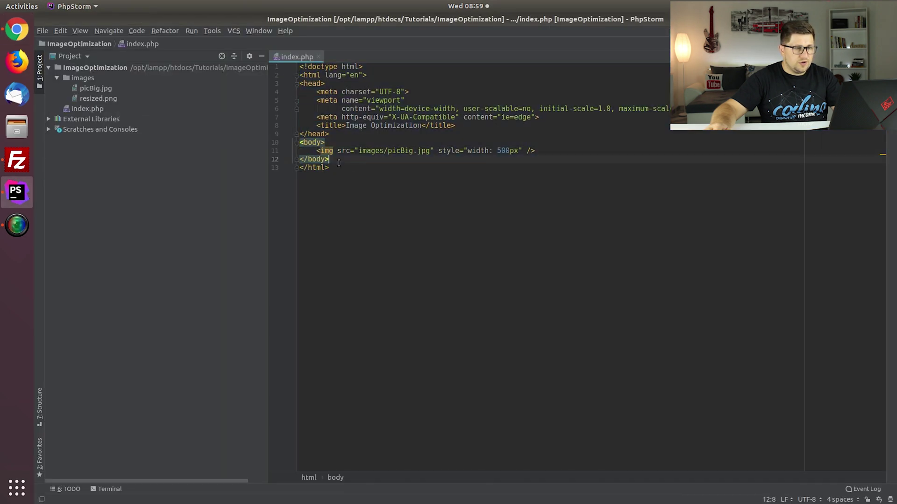
pyautogui.hotkey('alt', 'Return')
pyautogui.tripleClick(585, 148)
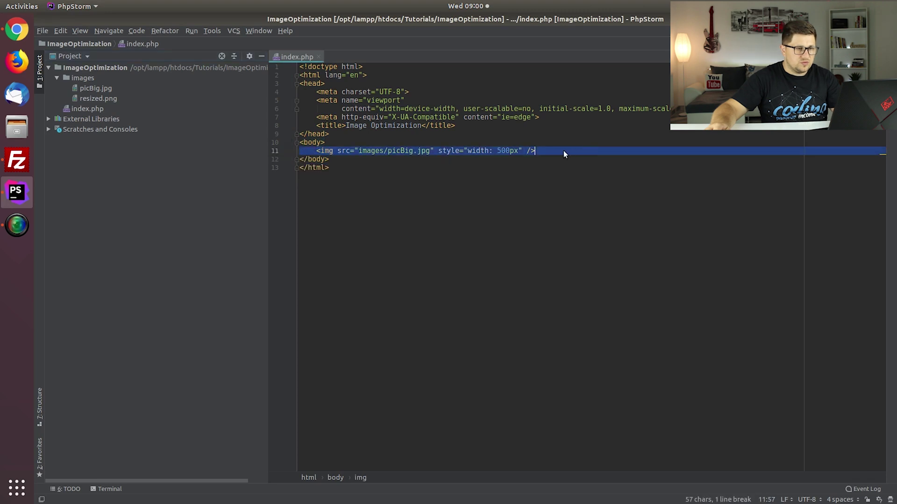
pyautogui.click(563, 151)
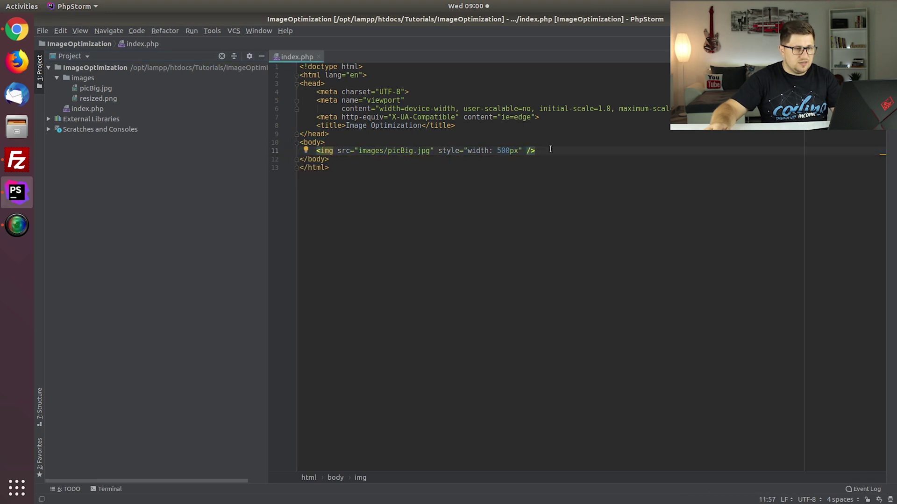
pyautogui.hotkey('ctrl', 'd')
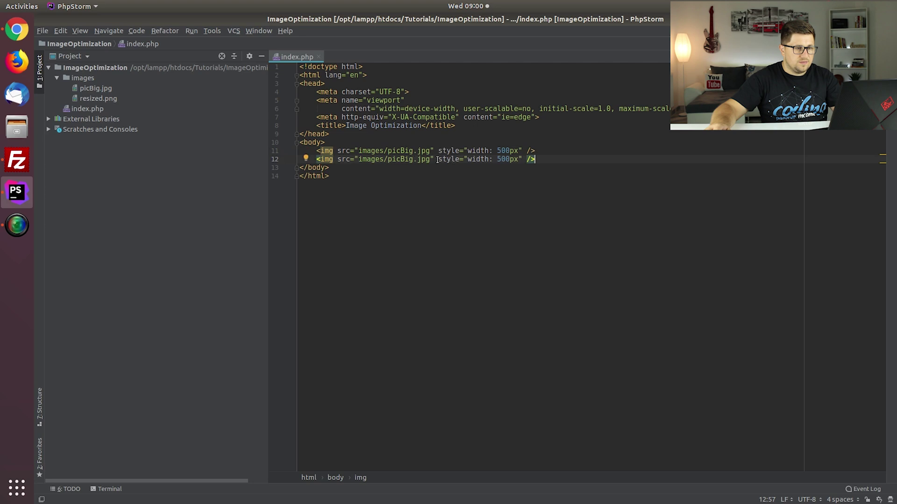
# Step: Change the second tag's src from picBig.jpg to resized.png via autocomplete
pyautogui.click(431, 159)
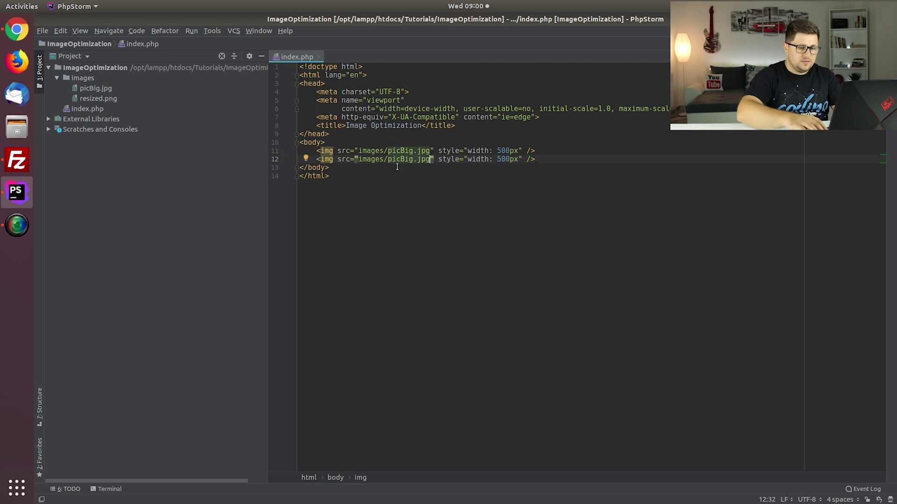
pyautogui.hotkey('ctrl', 'shift', 'Left')
pyautogui.hotkey('ctrl', 'shift', 'Left')
pyautogui.hotkey('ctrl', 'shift', 'Left')
pyautogui.write('resi')
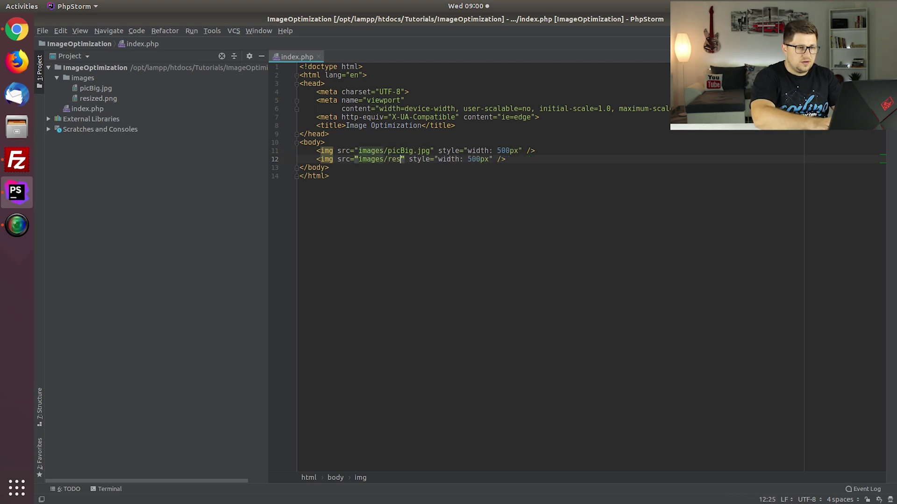
pyautogui.press('Return')
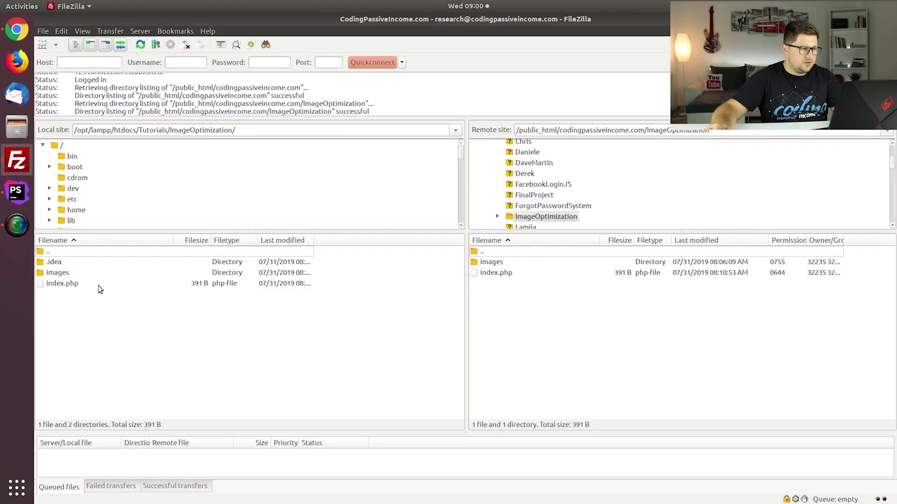
# Step: Upload the images folder and index.php to the server, overwriting changed files
pyautogui.click(94, 275)
pyautogui.keyDown('ctrl'); pyautogui.click(93, 280); pyautogui.keyUp('ctrl')
pyautogui.rightClick(95, 281)
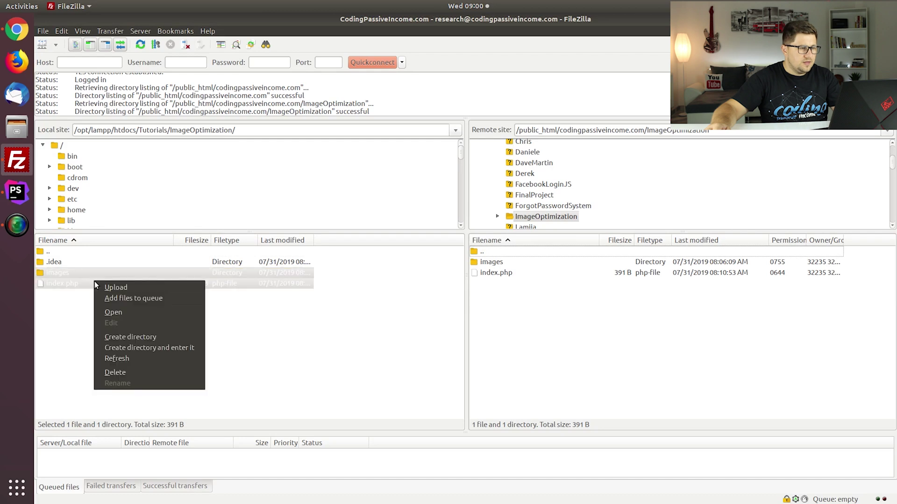
pyautogui.click(106, 288)
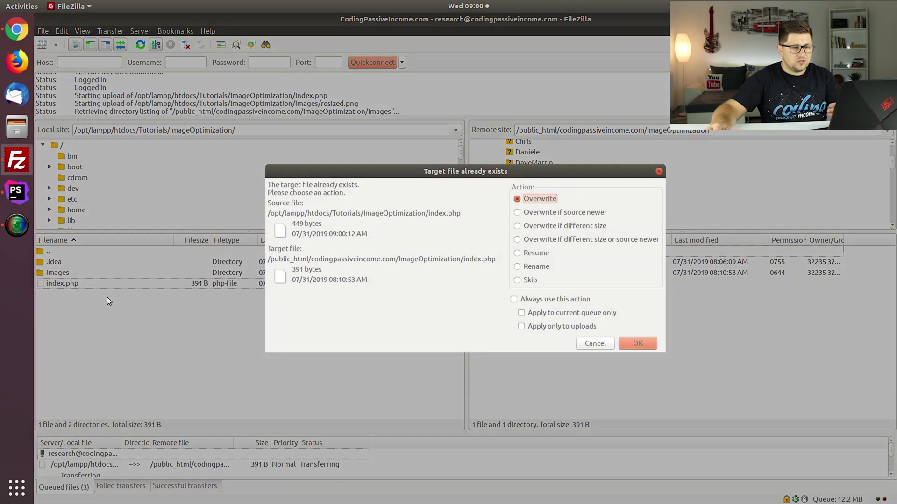
pyautogui.click(579, 299)
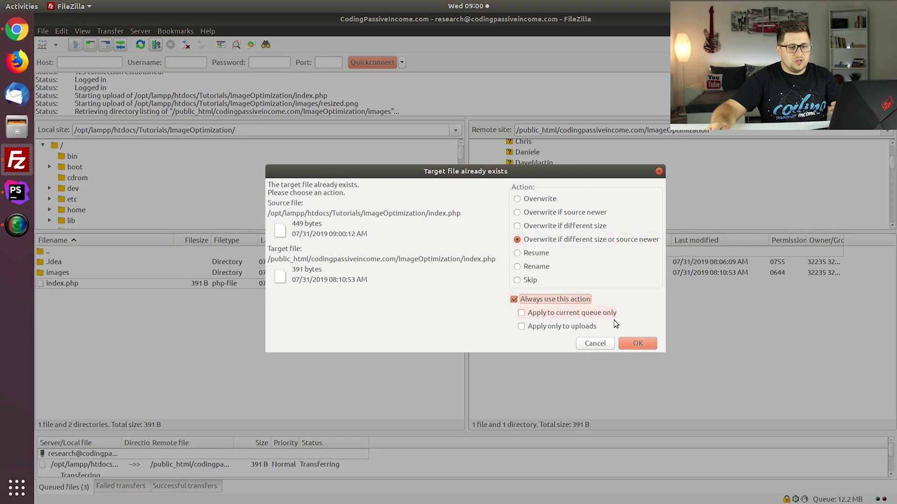
pyautogui.click(634, 343)
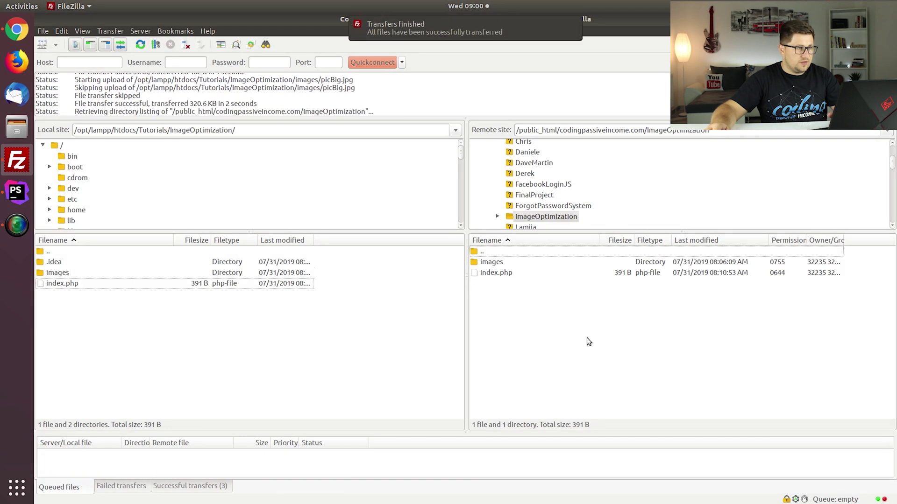
# Step: Reload the test page to show both images and view their network load timings
pyautogui.click(17, 29)
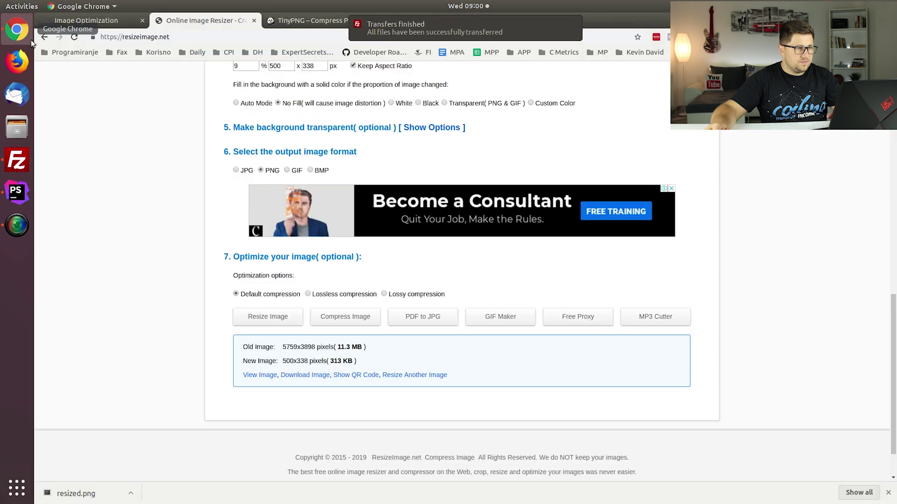
pyautogui.click(115, 22)
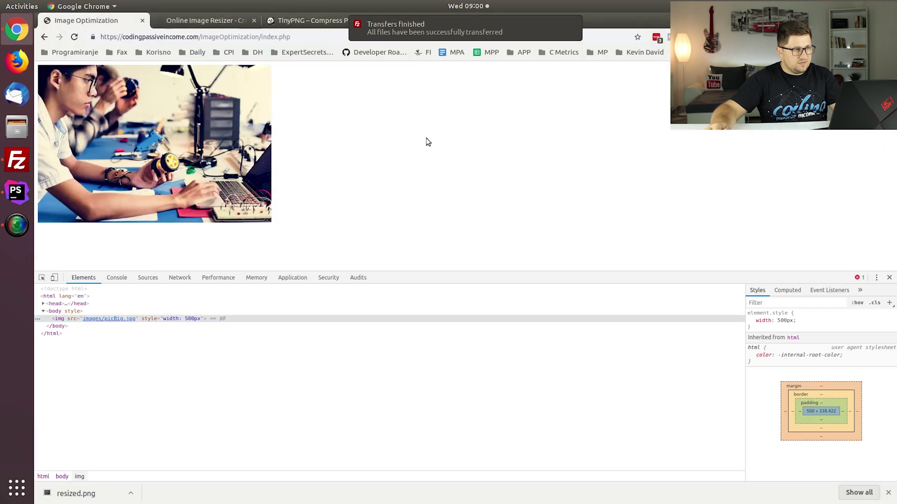
pyautogui.hotkey('ctrl', 'r')
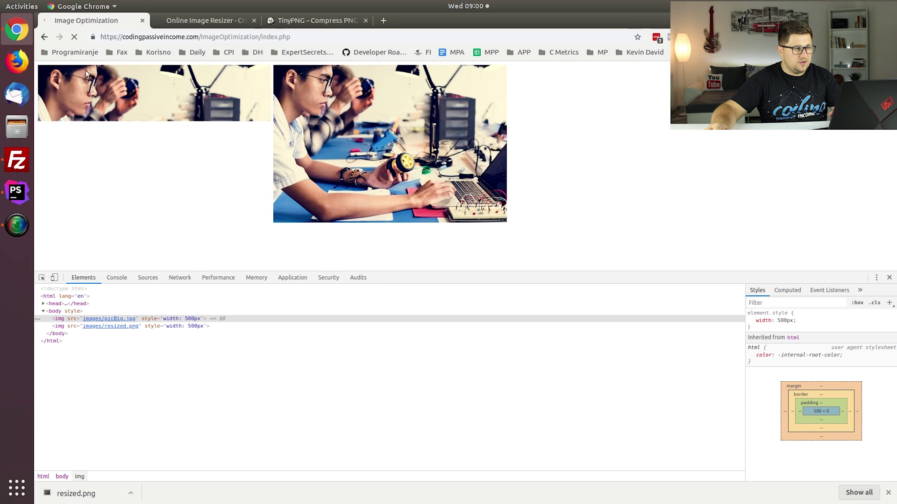
pyautogui.click(172, 278)
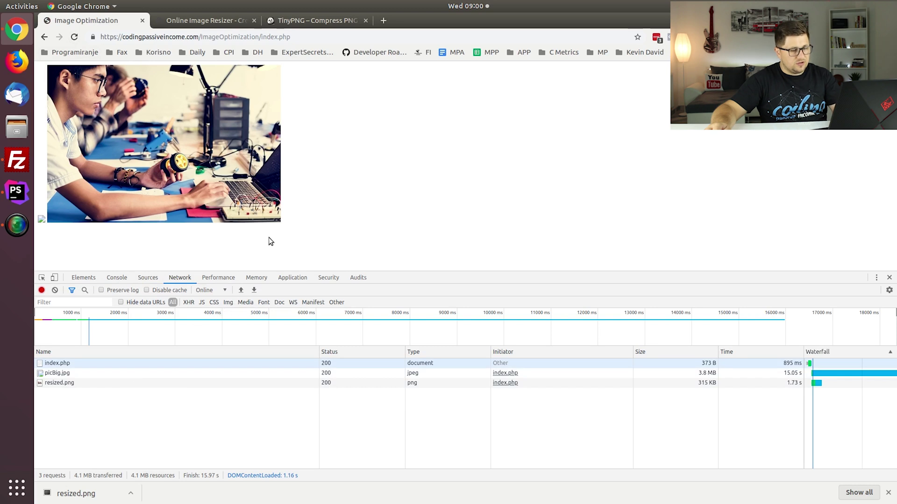
# Step: Reload the test page to record picBig.jpg versus resized.png load times, then bring up TinyPNG
pyautogui.hotkey('ctrl', 'r')
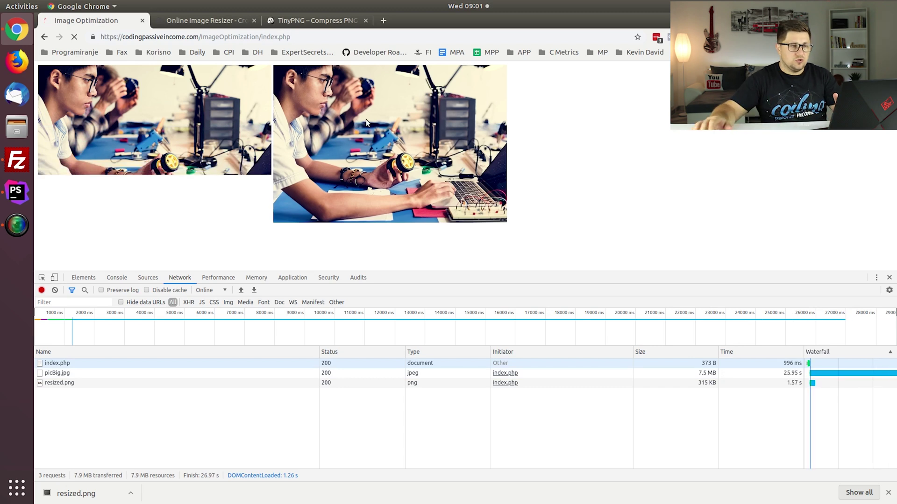
pyautogui.click(320, 23)
pyautogui.click(171, 37)
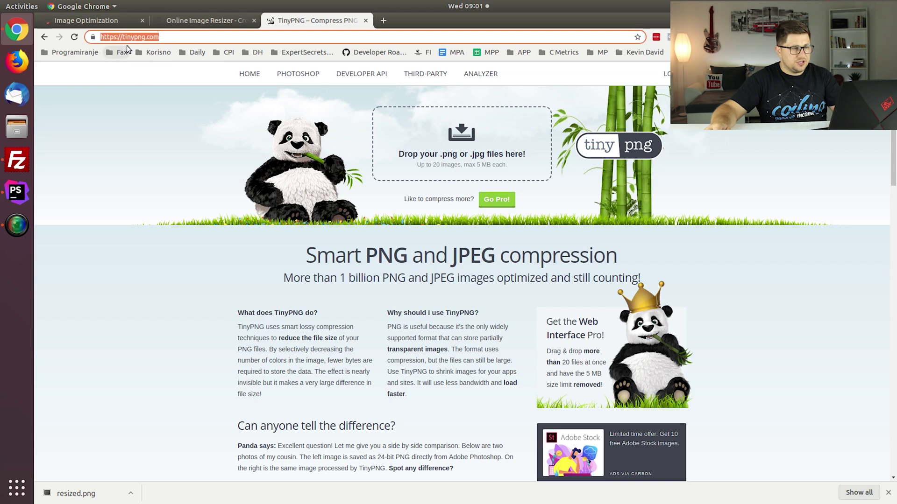
# Step: Upload images/resized.png to TinyPNG for compression from 320.5 KB to 80.5 KB
pyautogui.click(152, 111)
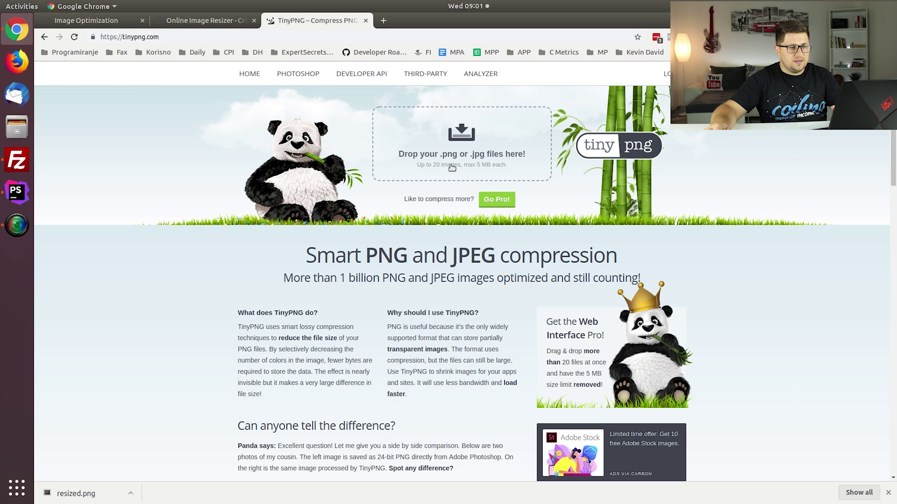
pyautogui.click(450, 138)
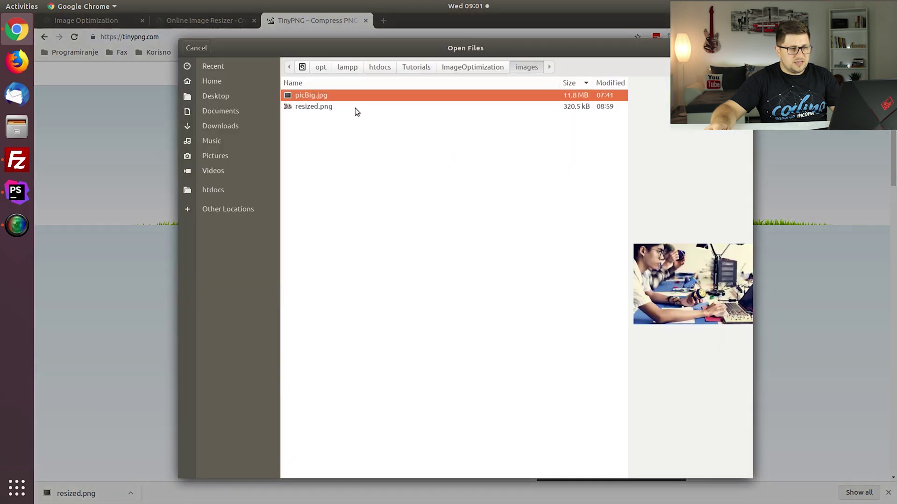
pyautogui.click(345, 107)
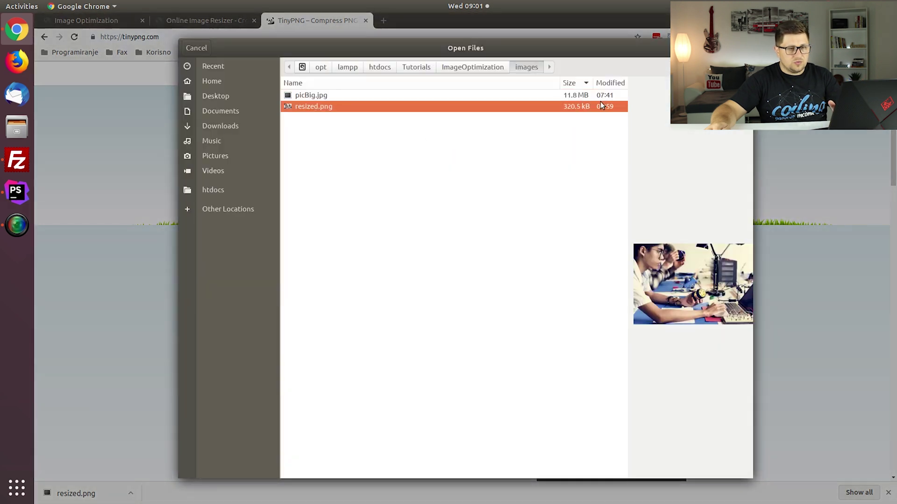
pyautogui.click(728, 48)
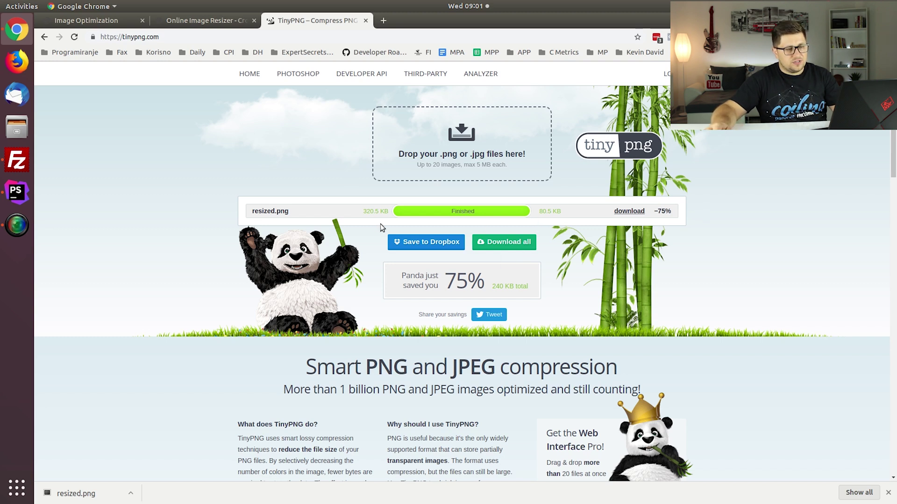
# Step: Download the compressed result and save it as compressed.png in the project's images folder
pyautogui.moveTo(361, 213); pyautogui.dragTo(378, 214)
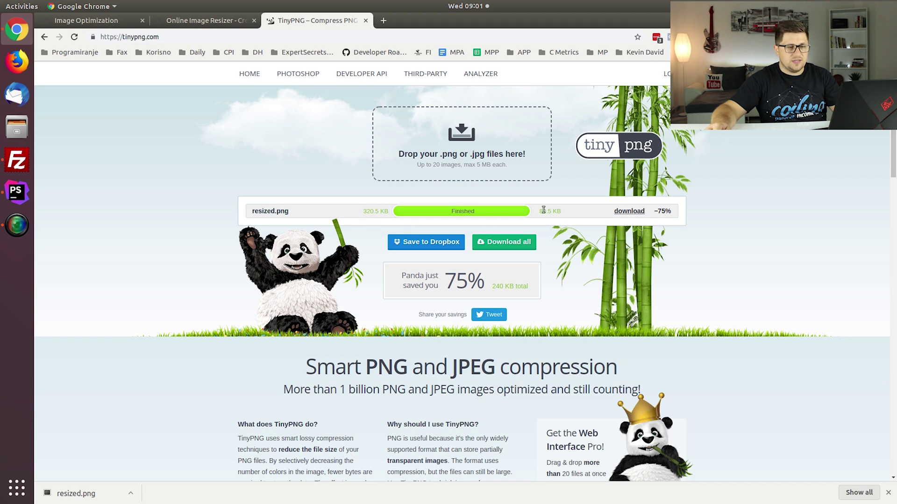
pyautogui.click(626, 210)
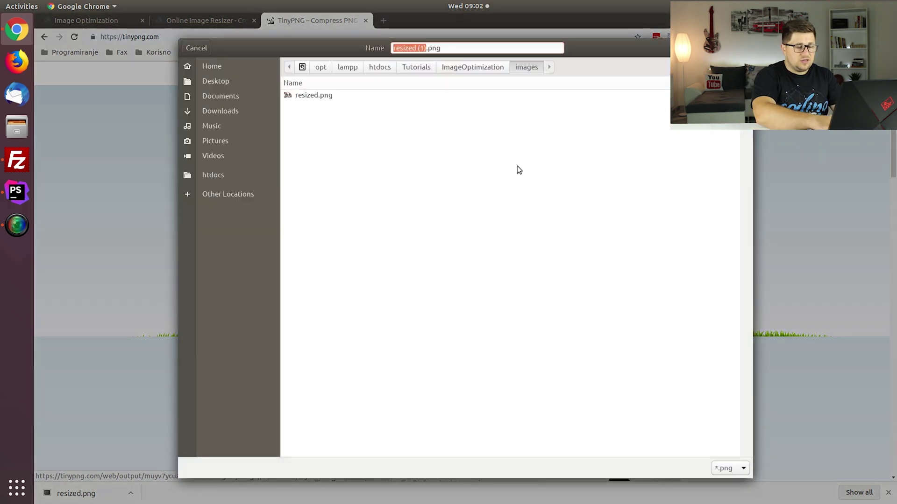
pyautogui.write('compresse')
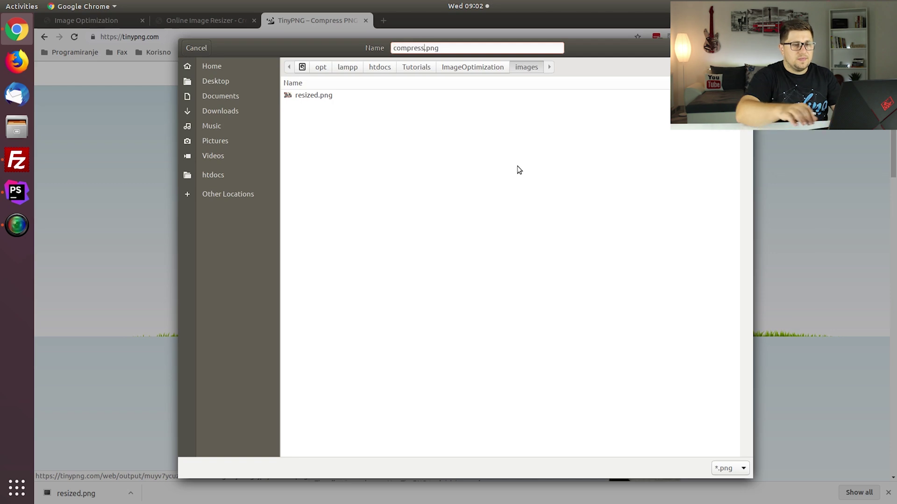
pyautogui.write('d')
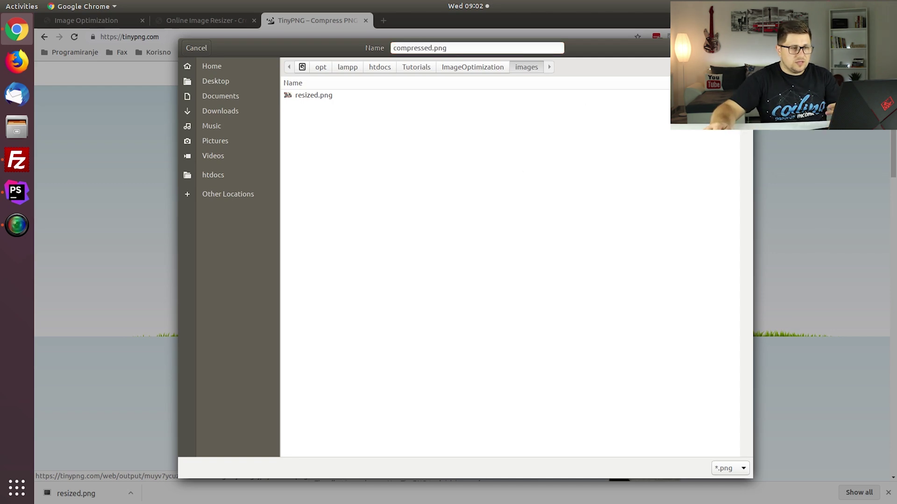
pyautogui.press('Return')
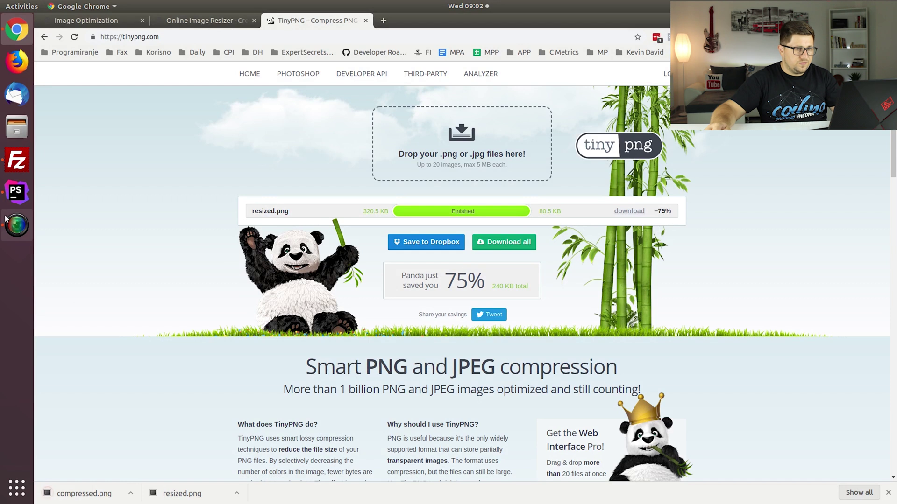
# Step: Duplicate the resized image line in index.php and point it at images/compressed.png at 500px width
pyautogui.click(17, 191)
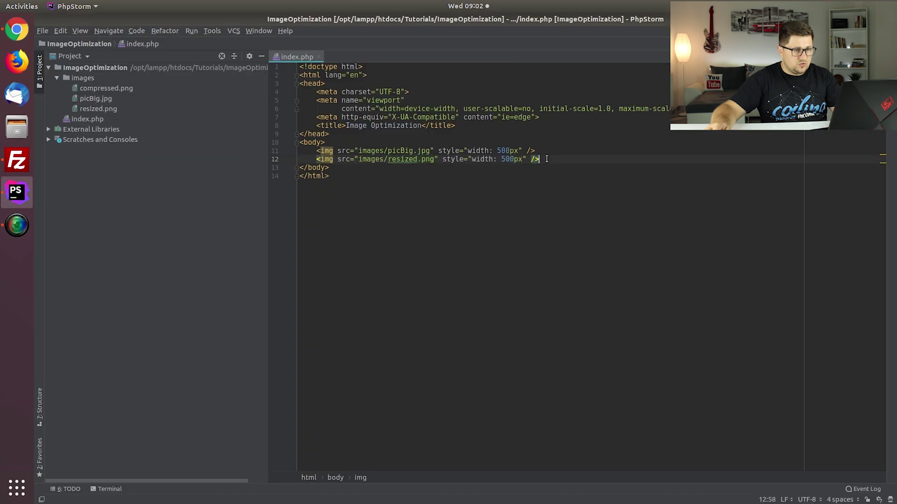
pyautogui.hotkey('ctrl', 'd')
pyautogui.doubleClick(404, 168)
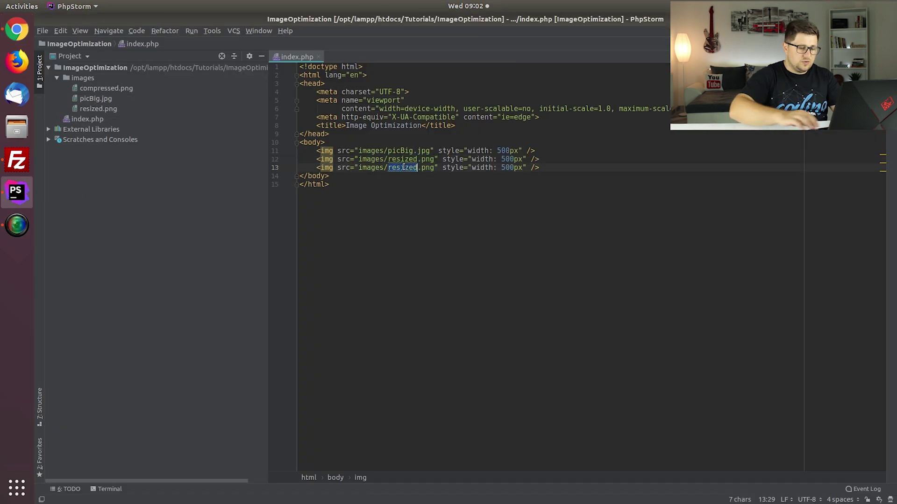
pyautogui.write('com.p')
pyautogui.press('Return')
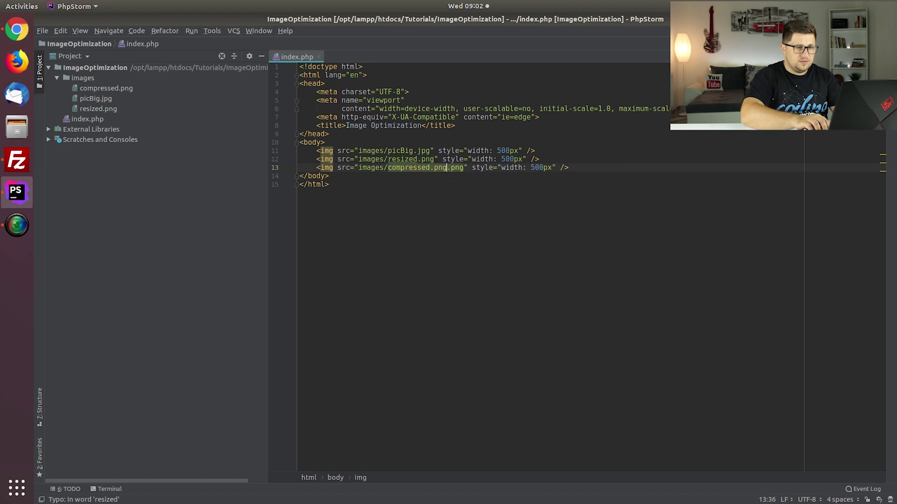
pyautogui.hotkey('shift', 'Right')
pyautogui.press('BackSpace')
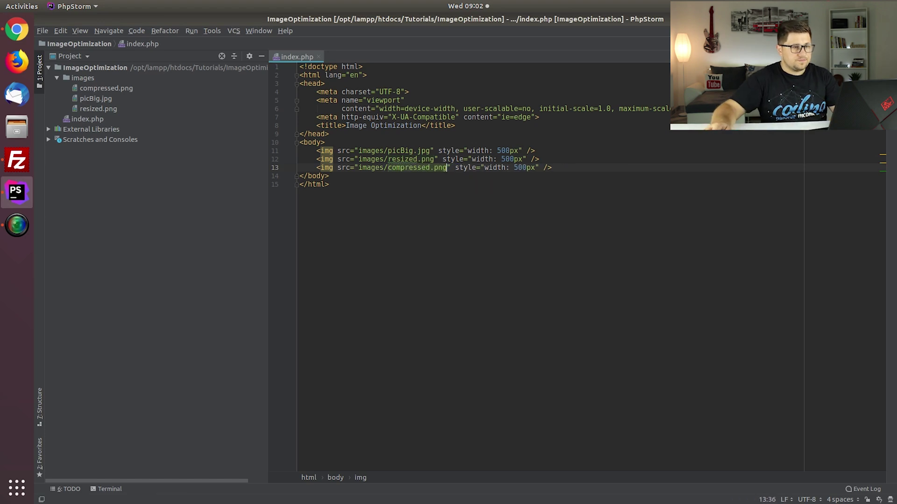
# Step: Upload the images folder and index.php to the server from FileZilla, then return to the browser
pyautogui.click(25, 163)
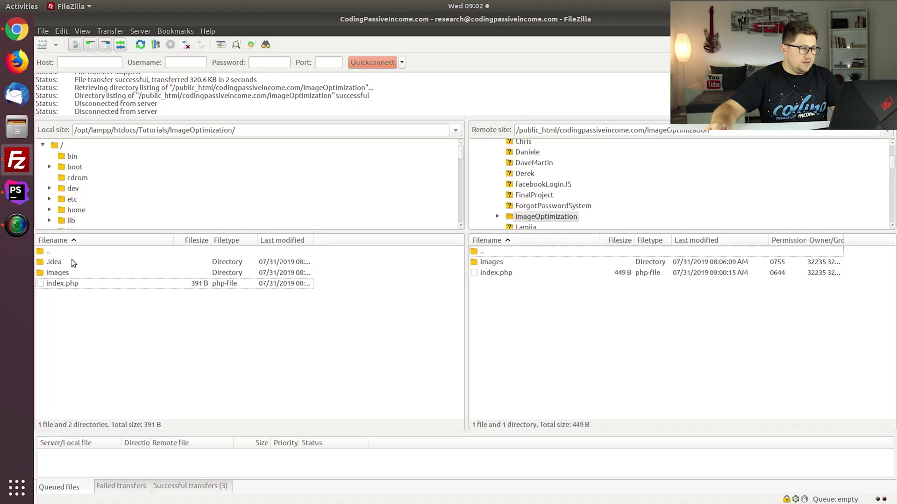
pyautogui.keyDown('shift'); pyautogui.click(73, 274); pyautogui.keyUp('shift')
pyautogui.rightClick(72, 275)
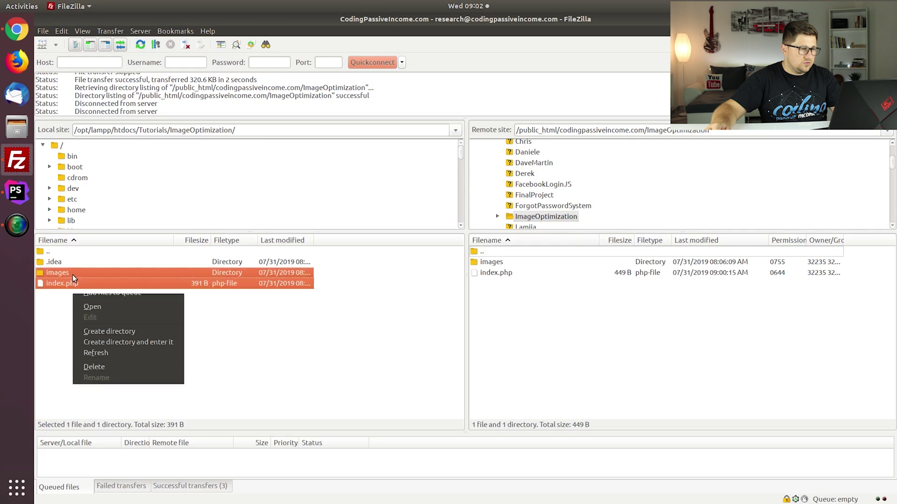
pyautogui.click(84, 282)
pyautogui.click(273, 310)
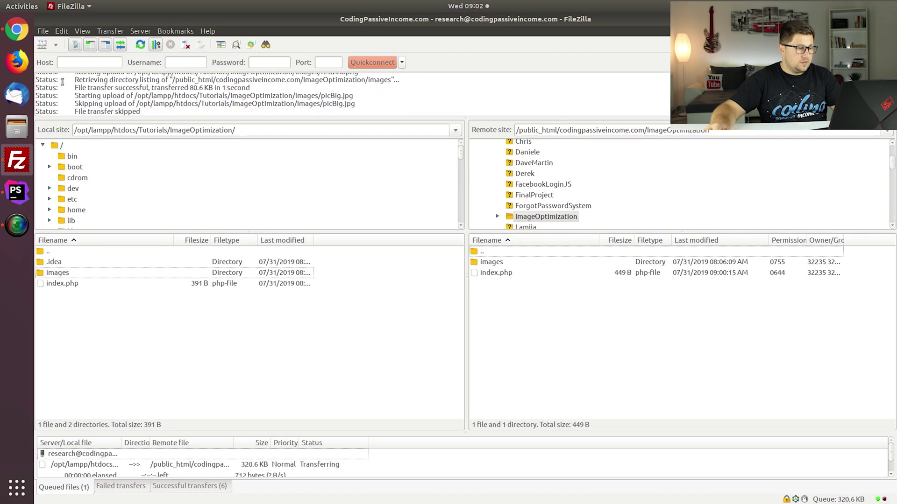
pyautogui.click(17, 29)
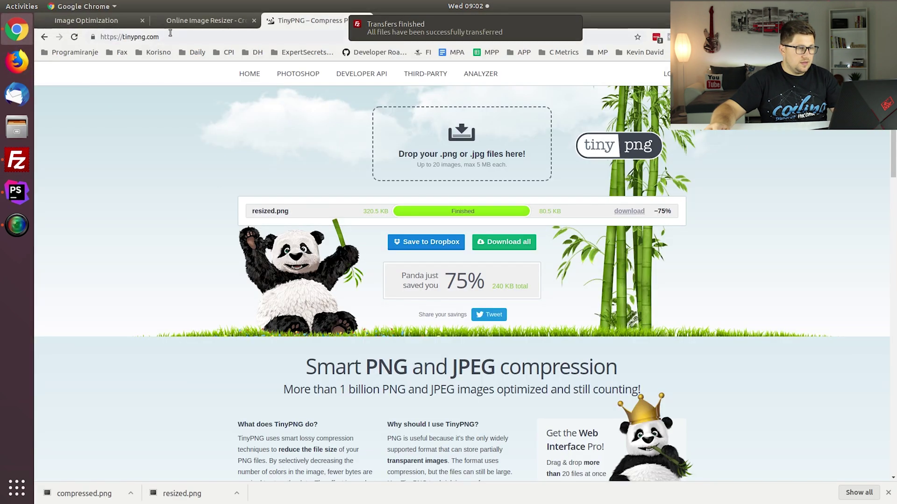
# Step: Reload the Image Optimization test page with the Network panel recording all three images
pyautogui.click(104, 20)
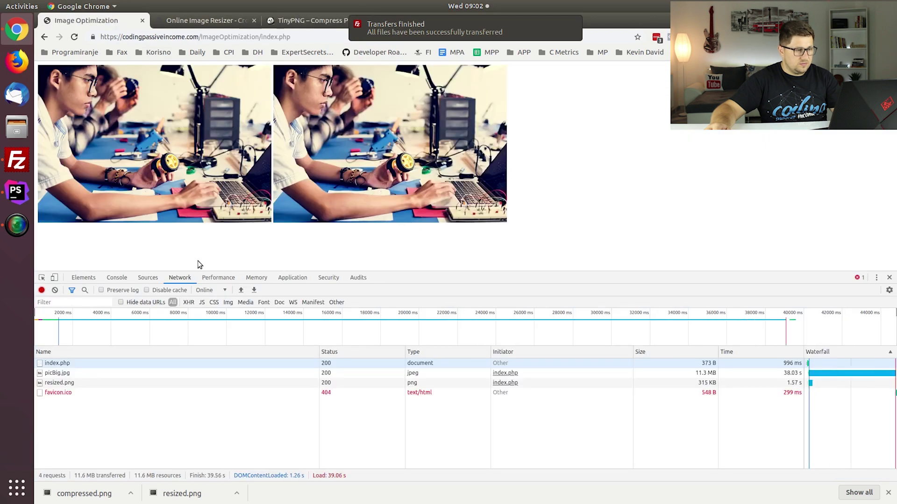
pyautogui.press('F5')
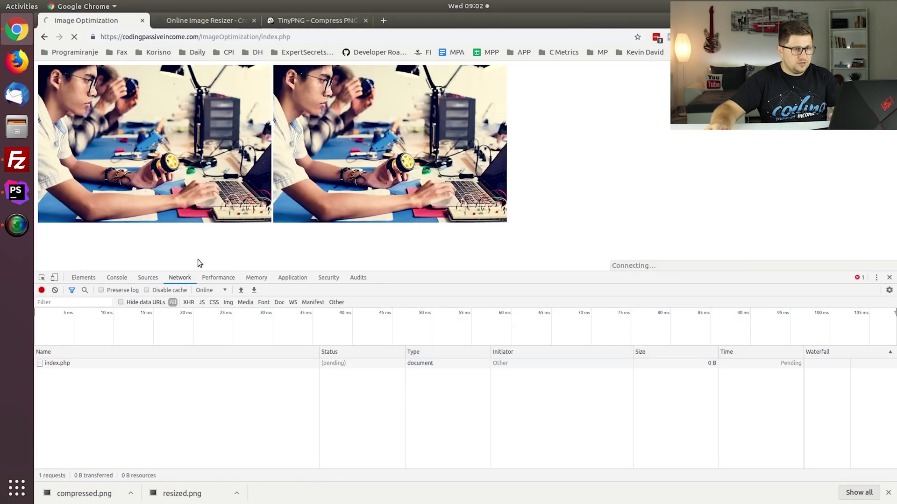